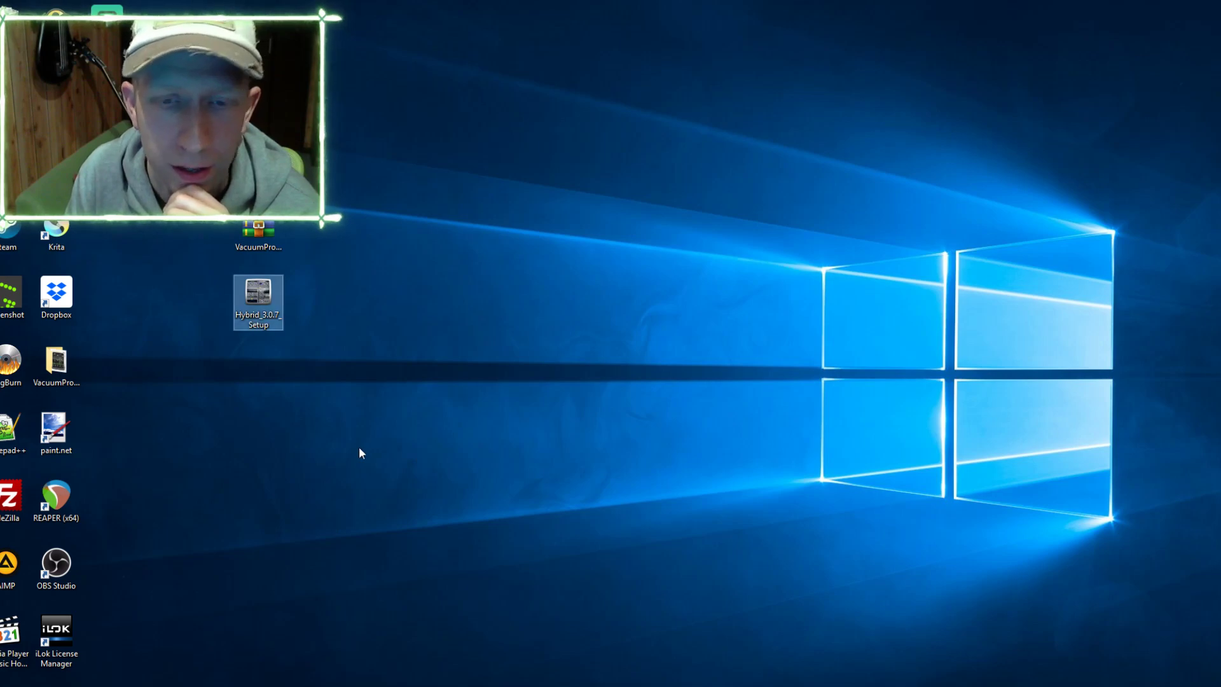
Run Hybrid 3.0.7 setup with only the 64-bit VST selected and dismiss Error 1935
{"action": "double_click", "coordinate": [270, 306]}
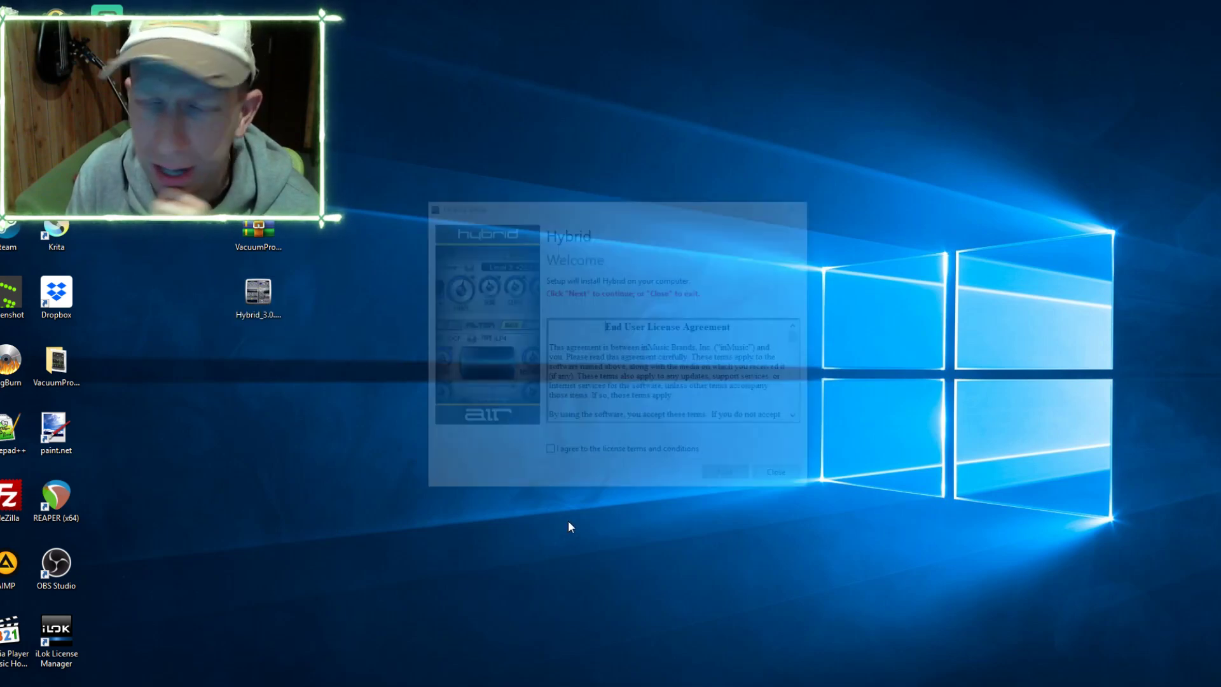
{"action": "left_click", "coordinate": [727, 479]}
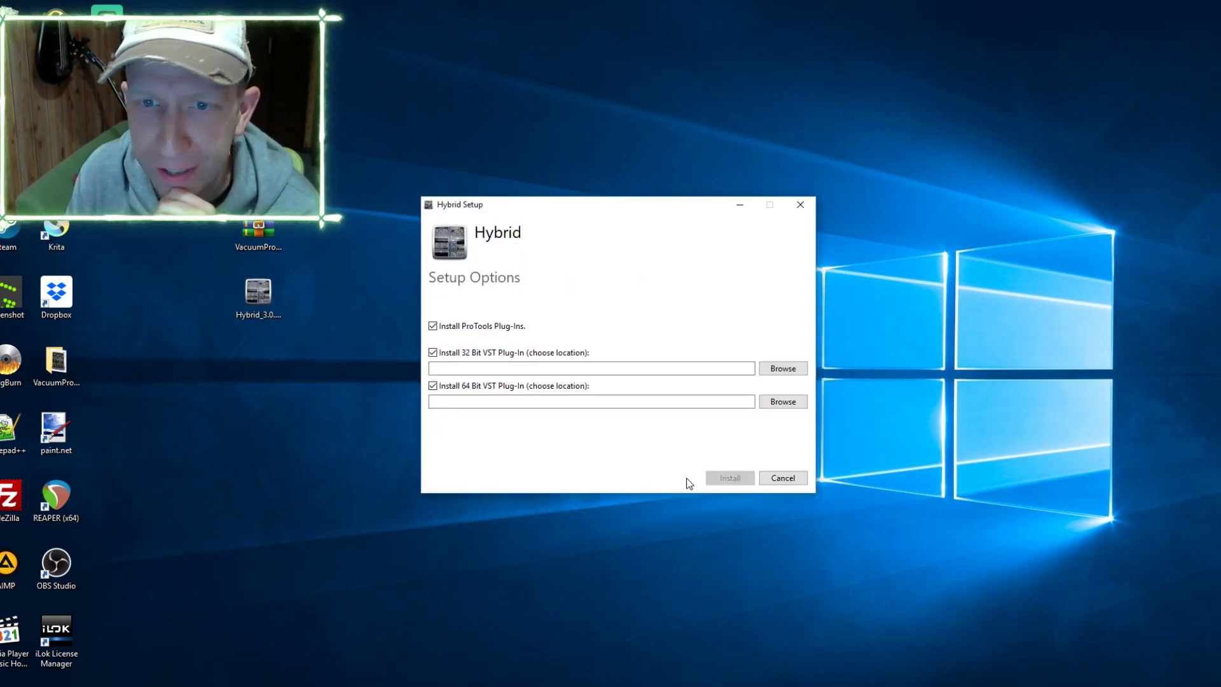
{"action": "left_click", "coordinate": [486, 352]}
{"action": "type", "text": "E:\\Resources\\VST64"}
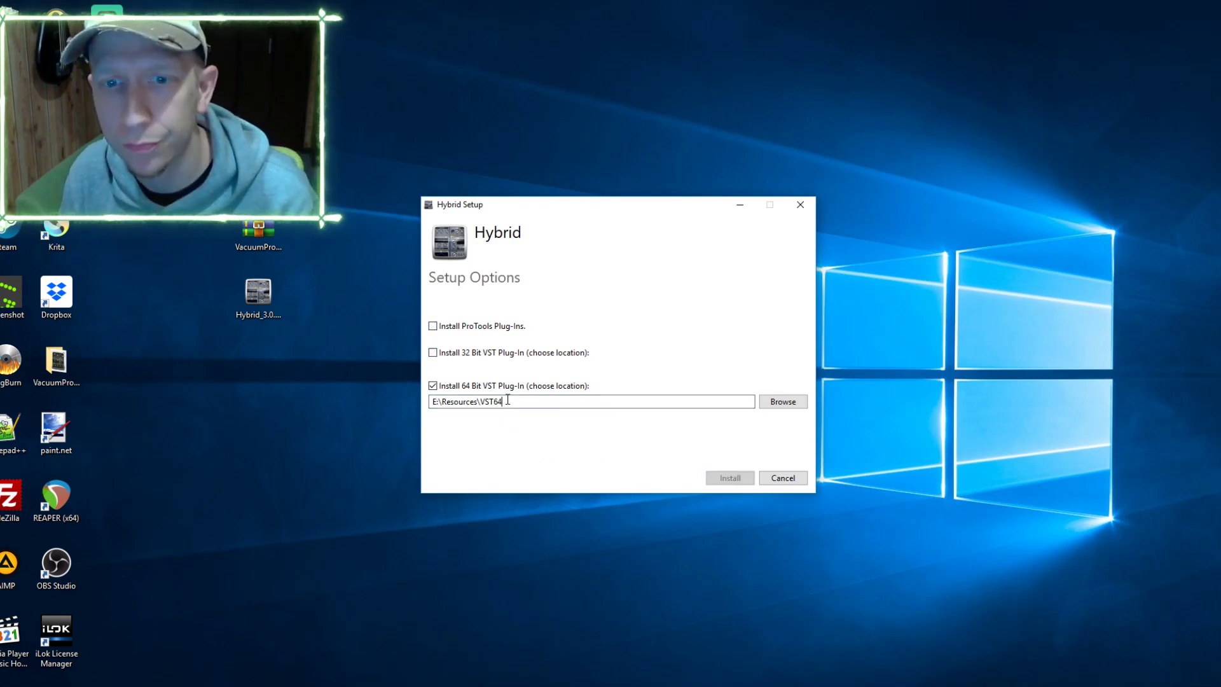
{"action": "left_click", "coordinate": [737, 478]}
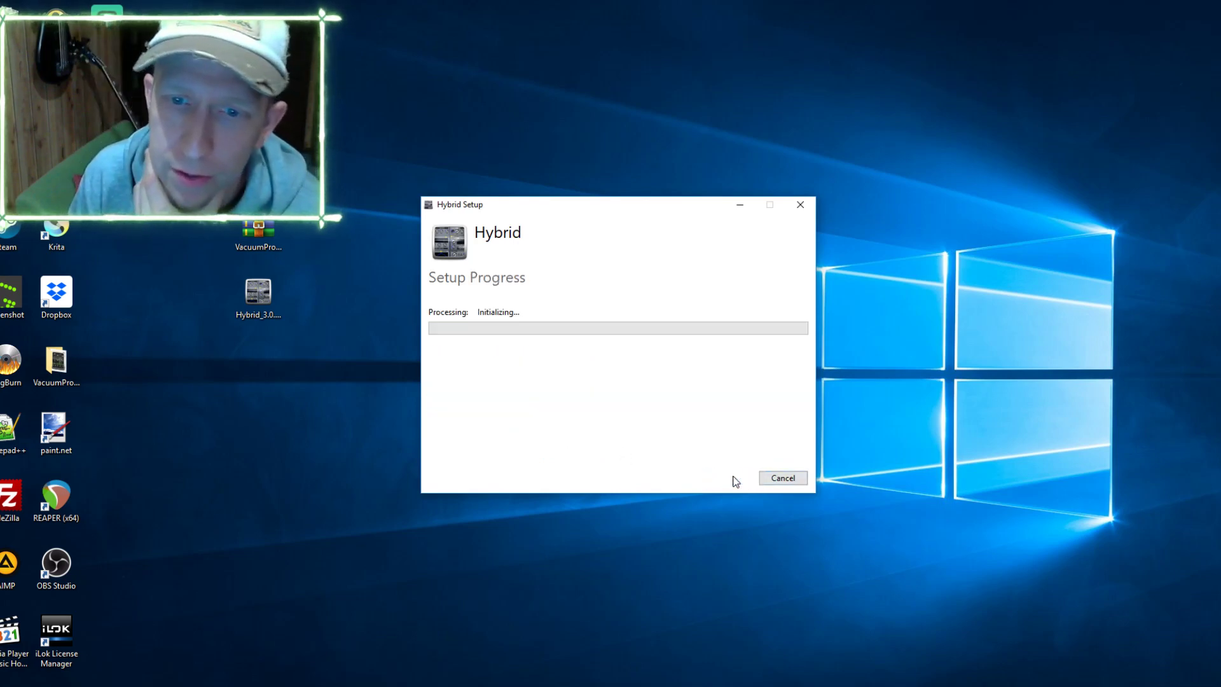
{"action": "left_click_drag", "start_coordinate": [574, 203], "coordinate": [588, 197]}
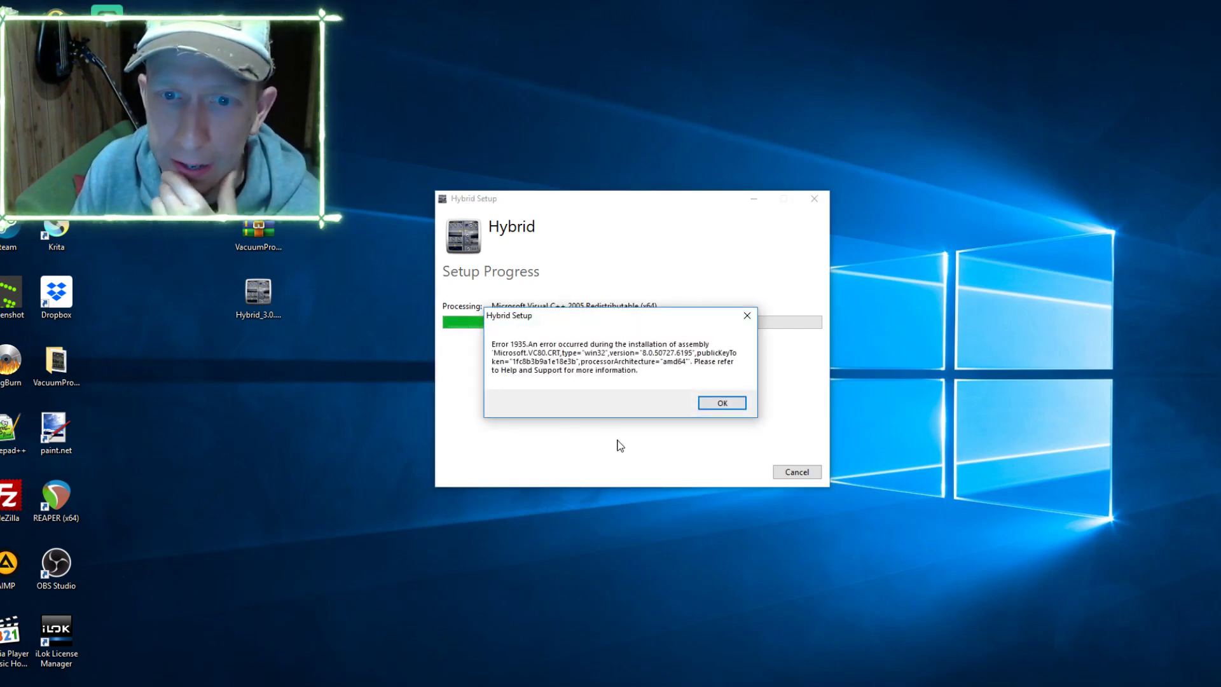
{"action": "left_click", "coordinate": [716, 404]}
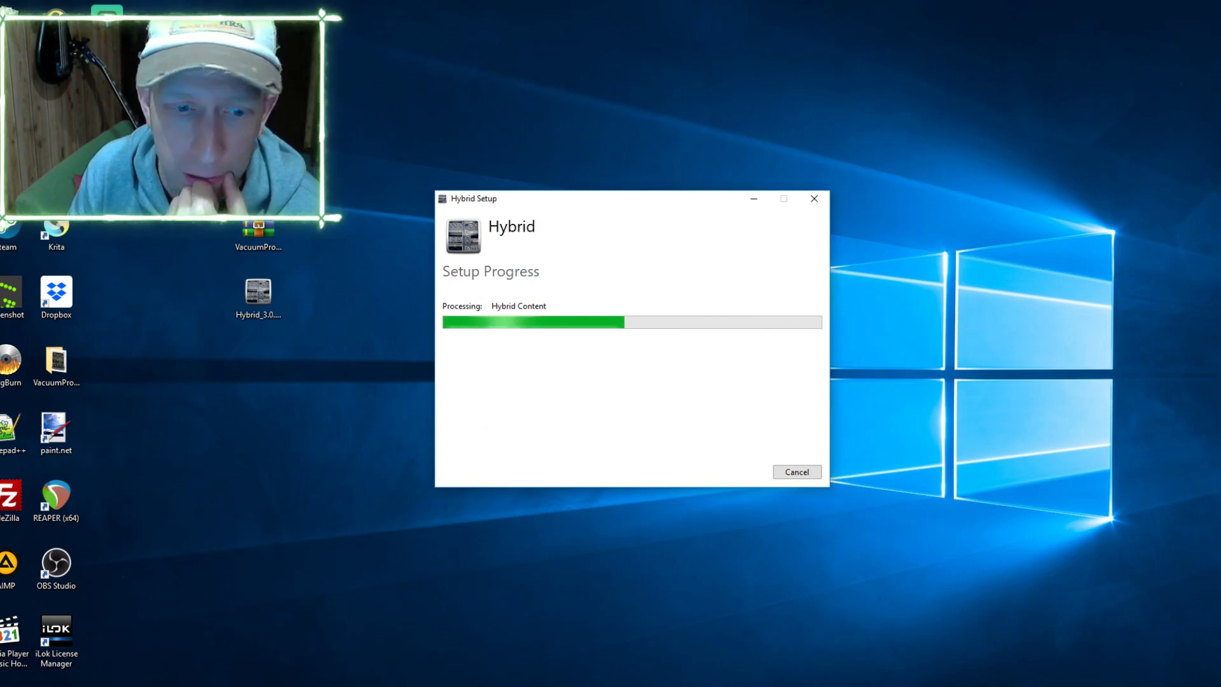
Open E:\Resources\VST64 in a new File Explorer window and close the failed Hybrid setup
{"action": "key", "text": "super+e"}
{"action": "left_click_drag", "start_coordinate": [558, 166], "coordinate": [593, 147]}
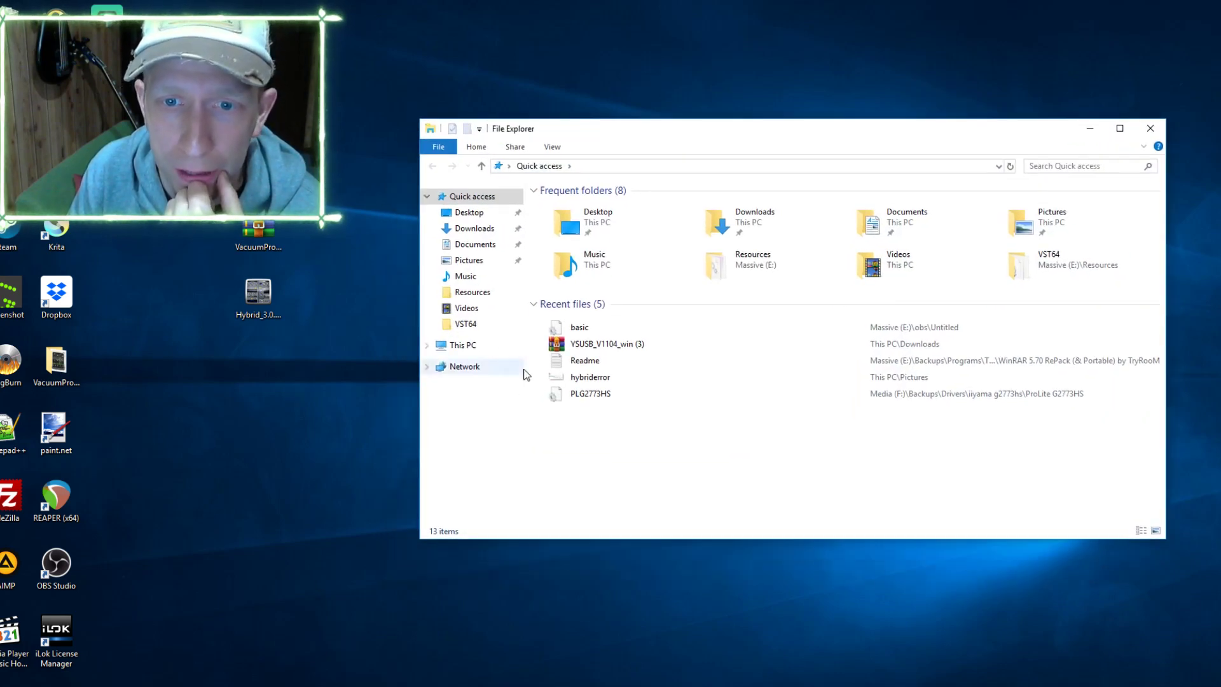
{"action": "left_click", "coordinate": [463, 345]}
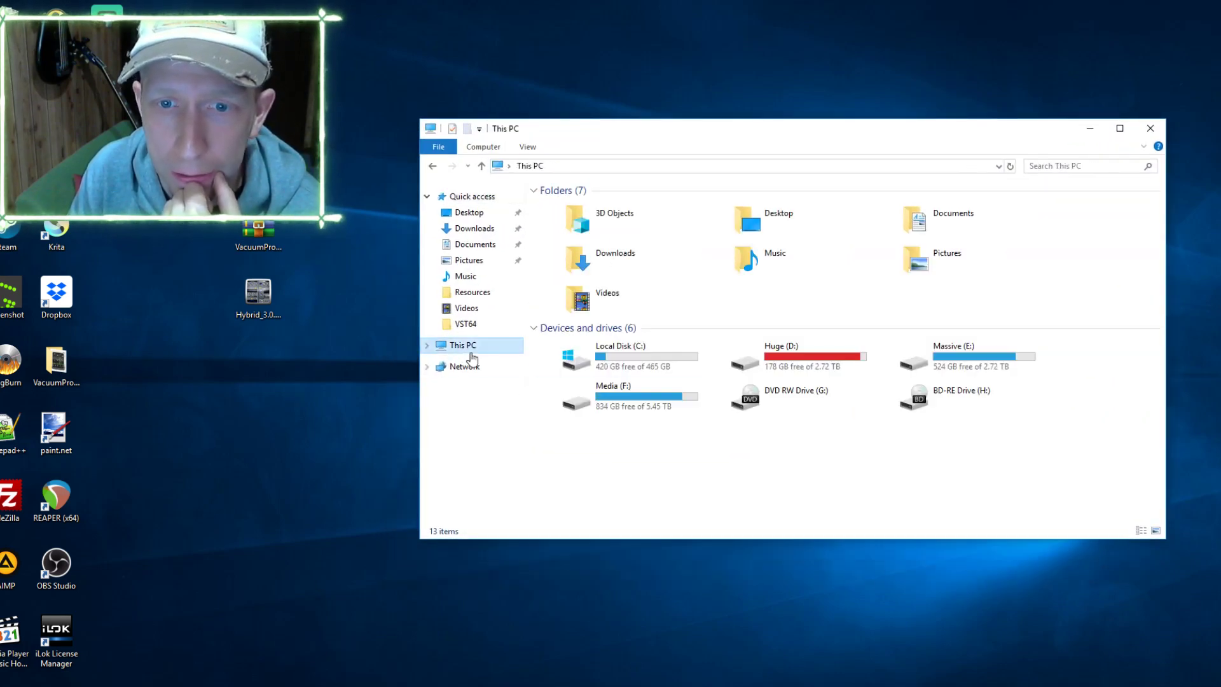
{"action": "left_click", "coordinate": [722, 165]}
{"action": "type", "text": "E:\\Resources\\VST64"}
{"action": "key", "text": "Return"}
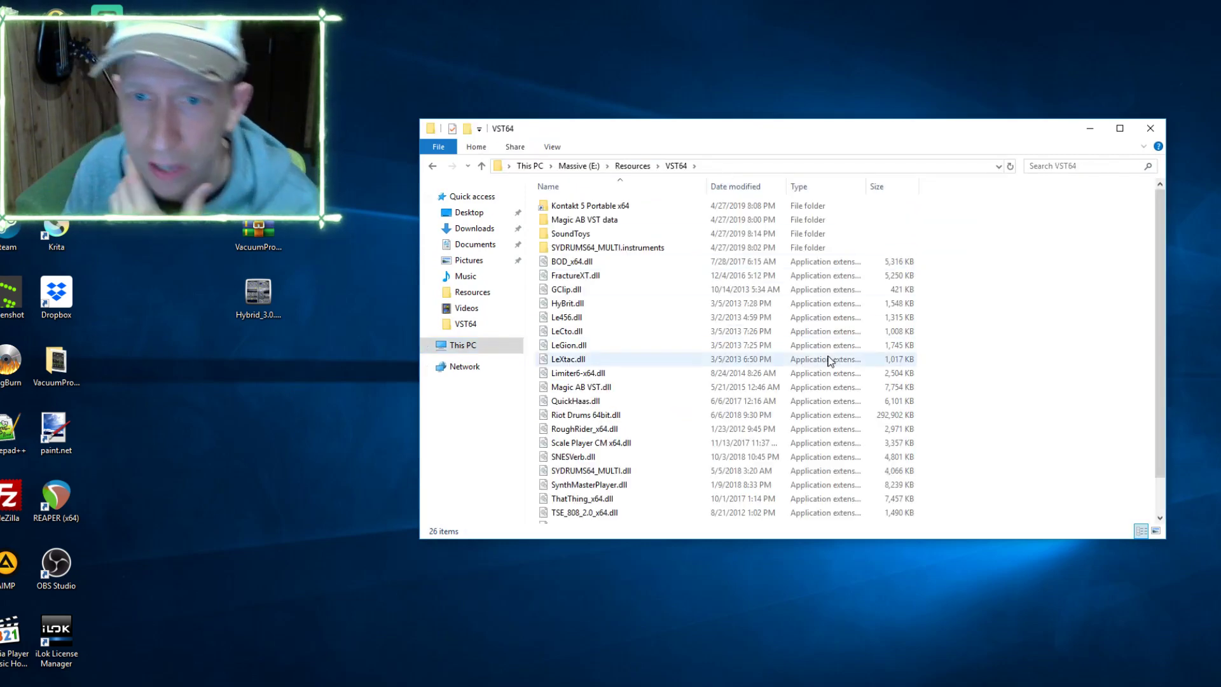
{"action": "scroll", "coordinate": [829, 361], "scroll_direction": "down", "scroll_amount": 2}
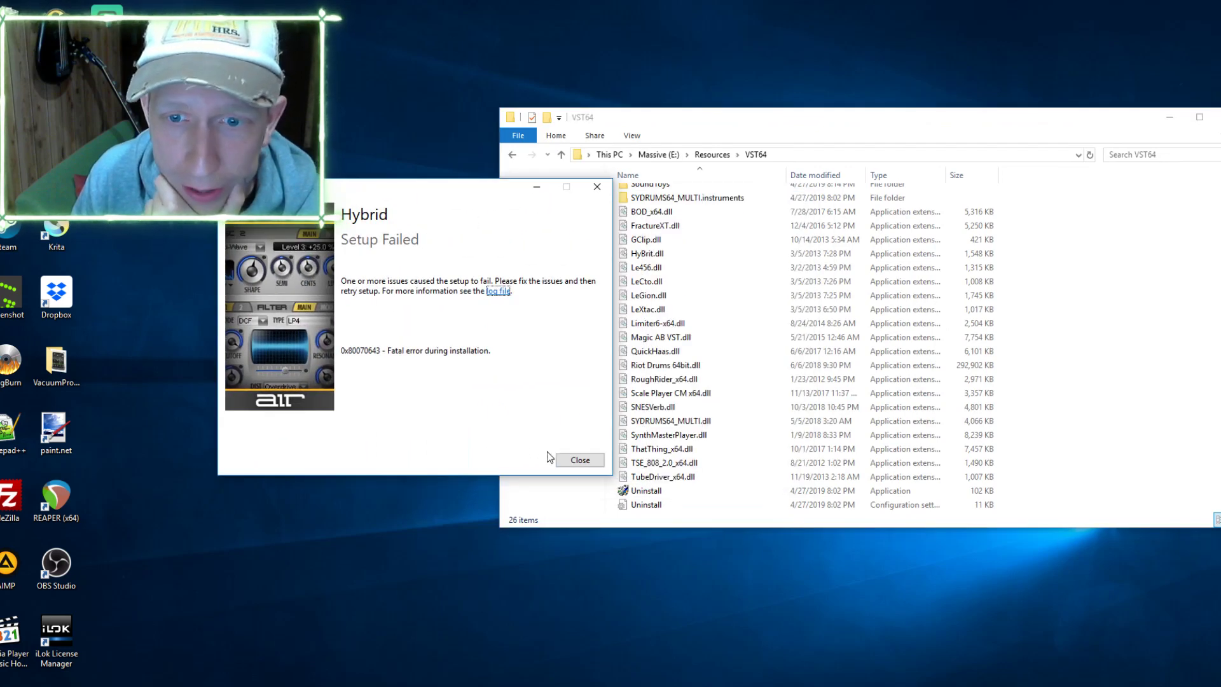
{"action": "left_click", "coordinate": [560, 459]}
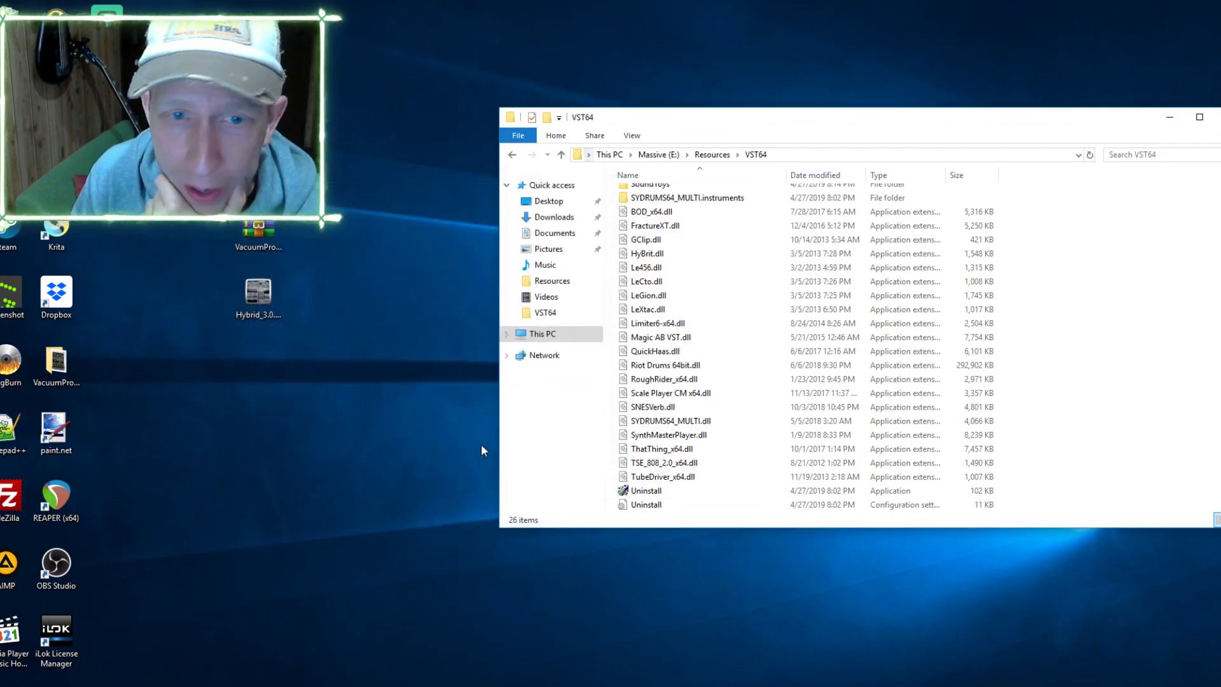
Rerun Hybrid setup, skipping ProTools and 32-bit VST, with 64-bit path E:\Resources\VST64
{"action": "double_click", "coordinate": [258, 305]}
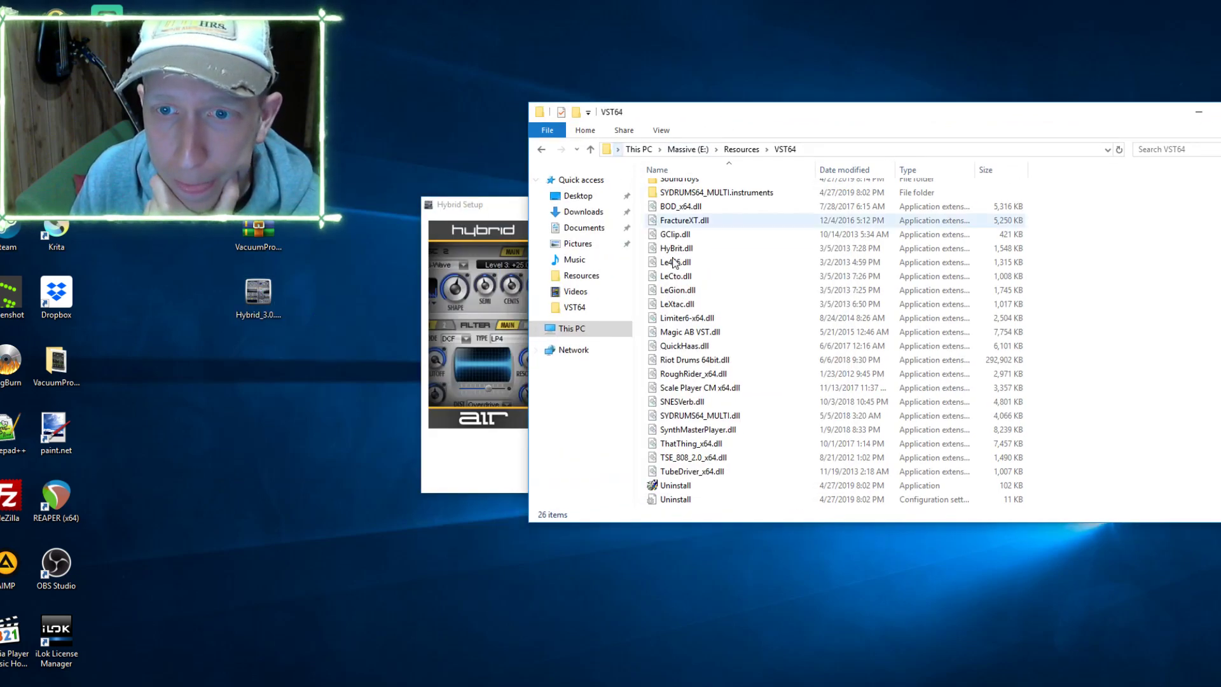
{"action": "left_click", "coordinate": [502, 505]}
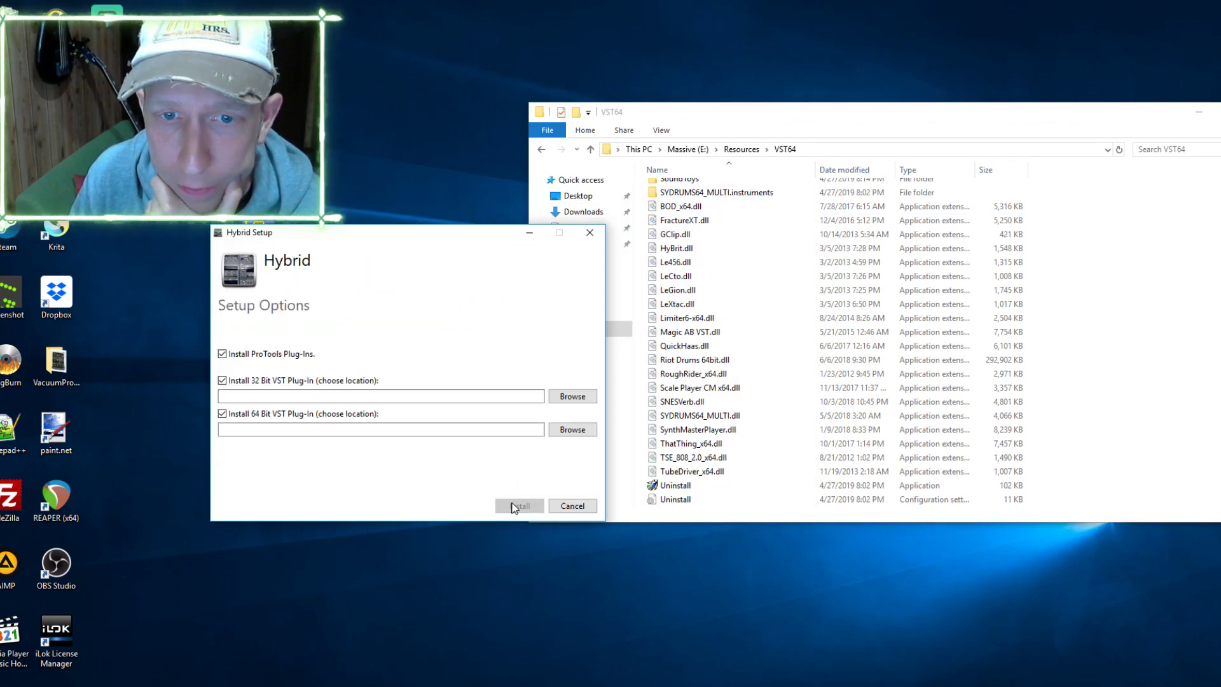
{"action": "left_click", "coordinate": [255, 380]}
{"action": "left_click", "coordinate": [270, 429]}
{"action": "type", "text": "E:\\Resources\\VST64"}
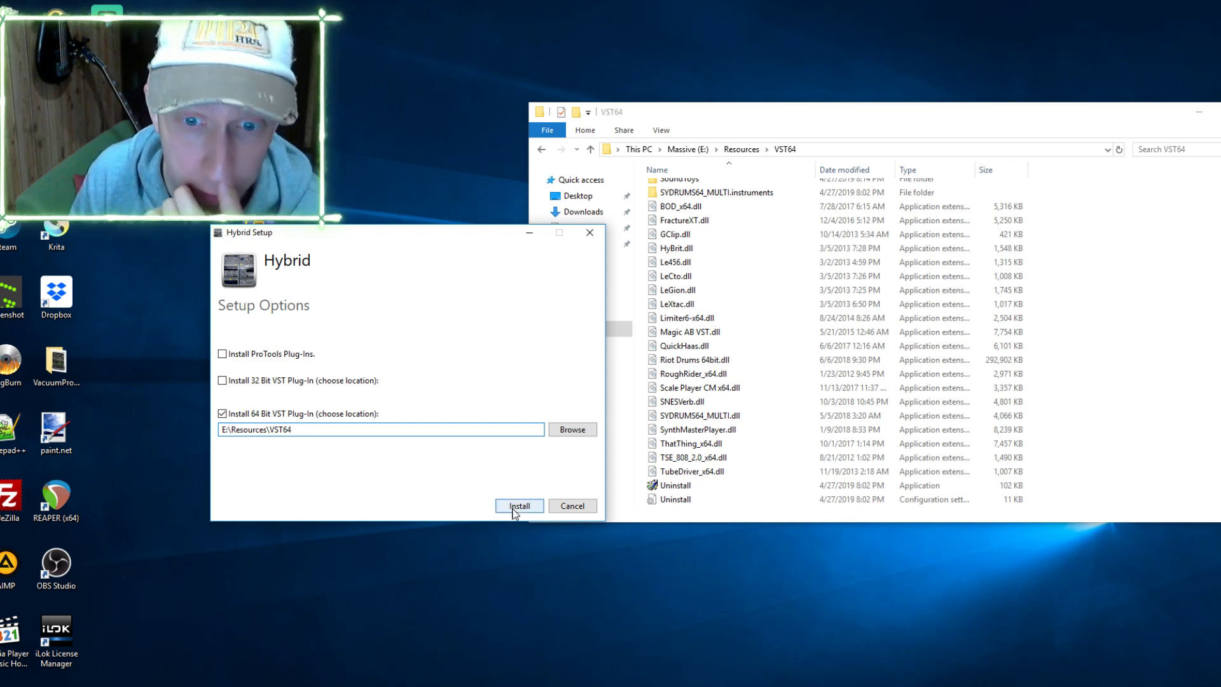
{"action": "left_click", "coordinate": [515, 507]}
{"action": "left_click_drag", "start_coordinate": [361, 244], "coordinate": [242, 200]}
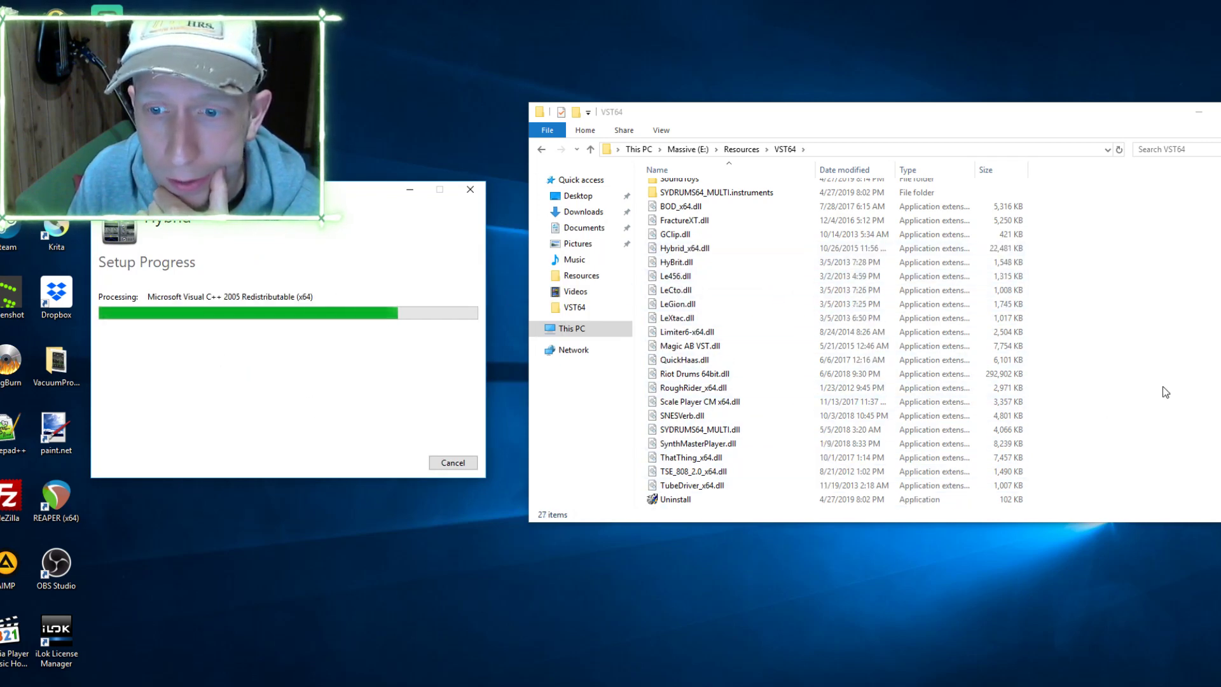
Copy Hybrid_x64.dll from VST64 into E:\Resources, overwriting the existing file
{"action": "left_click", "coordinate": [695, 248]}
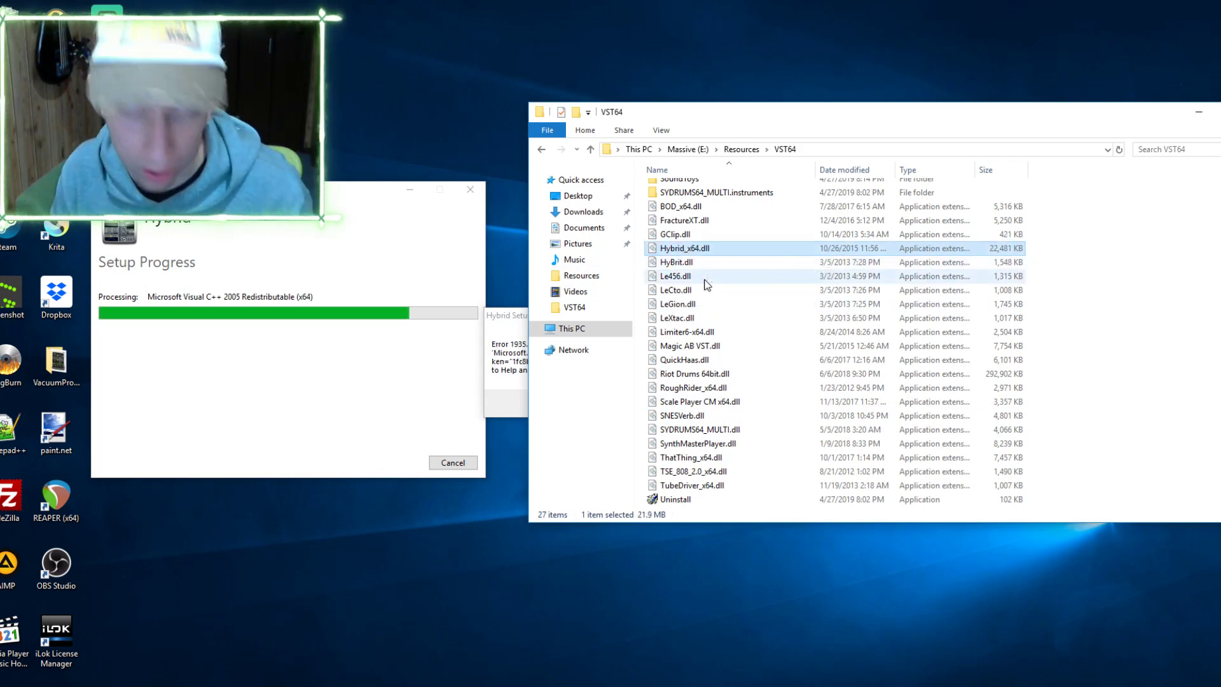
{"action": "right_click", "coordinate": [697, 249]}
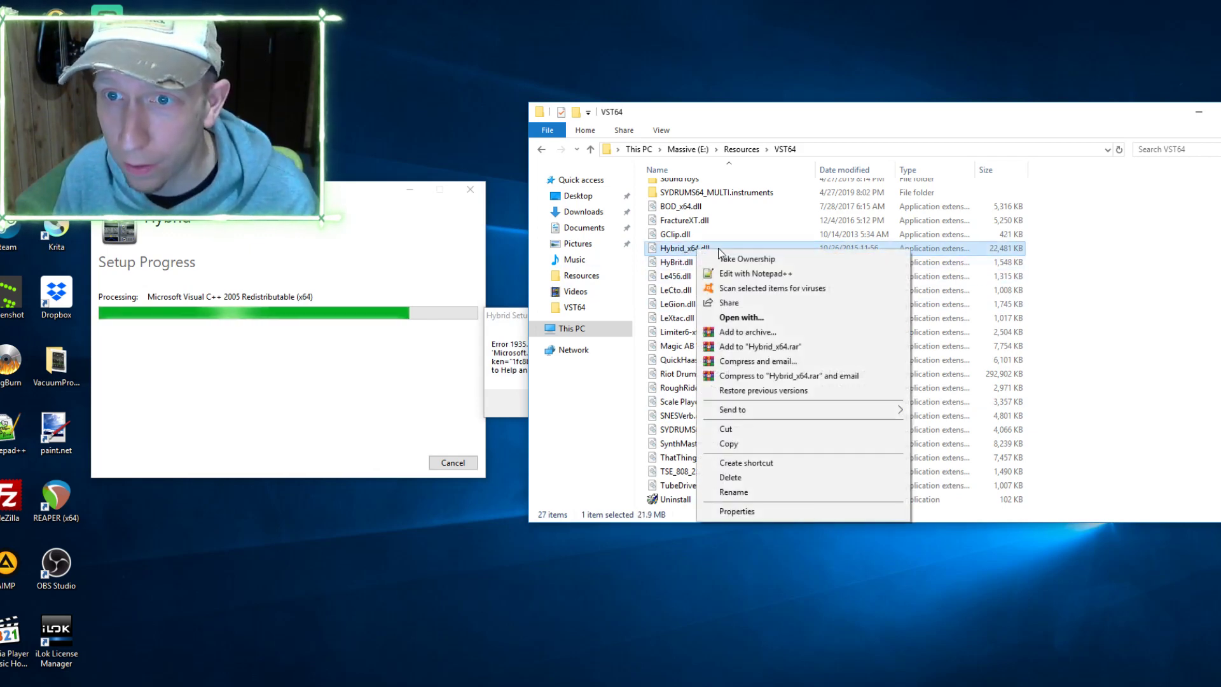
{"action": "left_click", "coordinate": [751, 447]}
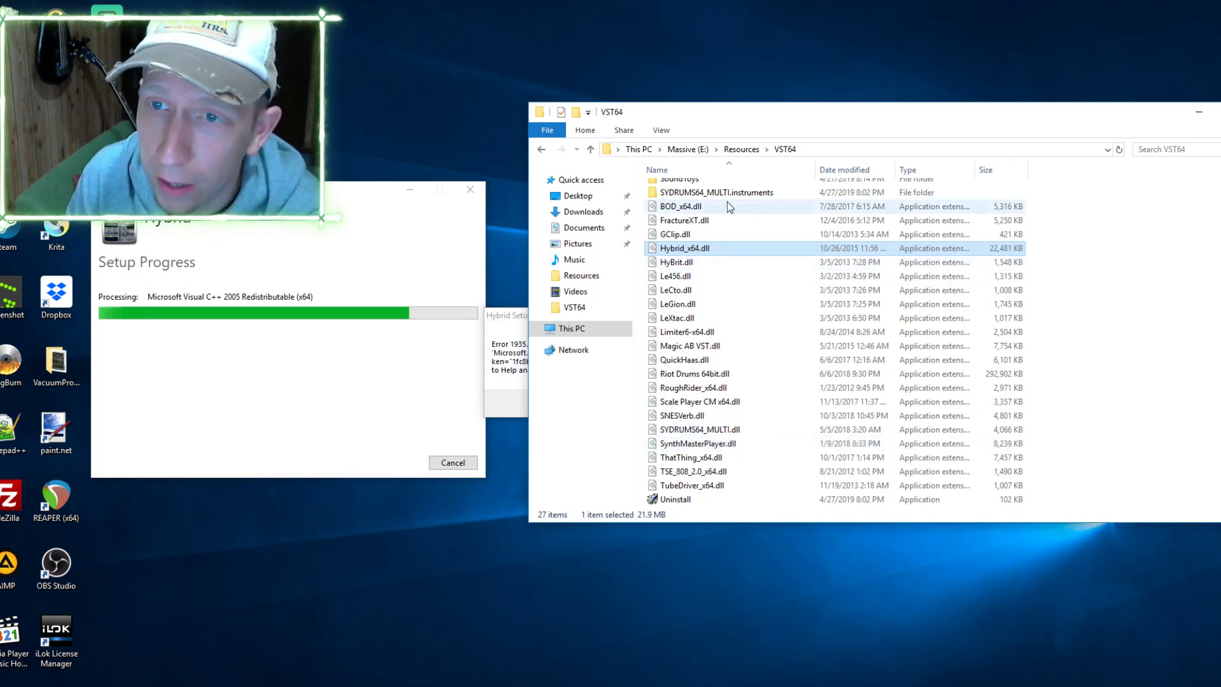
{"action": "left_click", "coordinate": [740, 151]}
{"action": "left_click", "coordinate": [754, 493]}
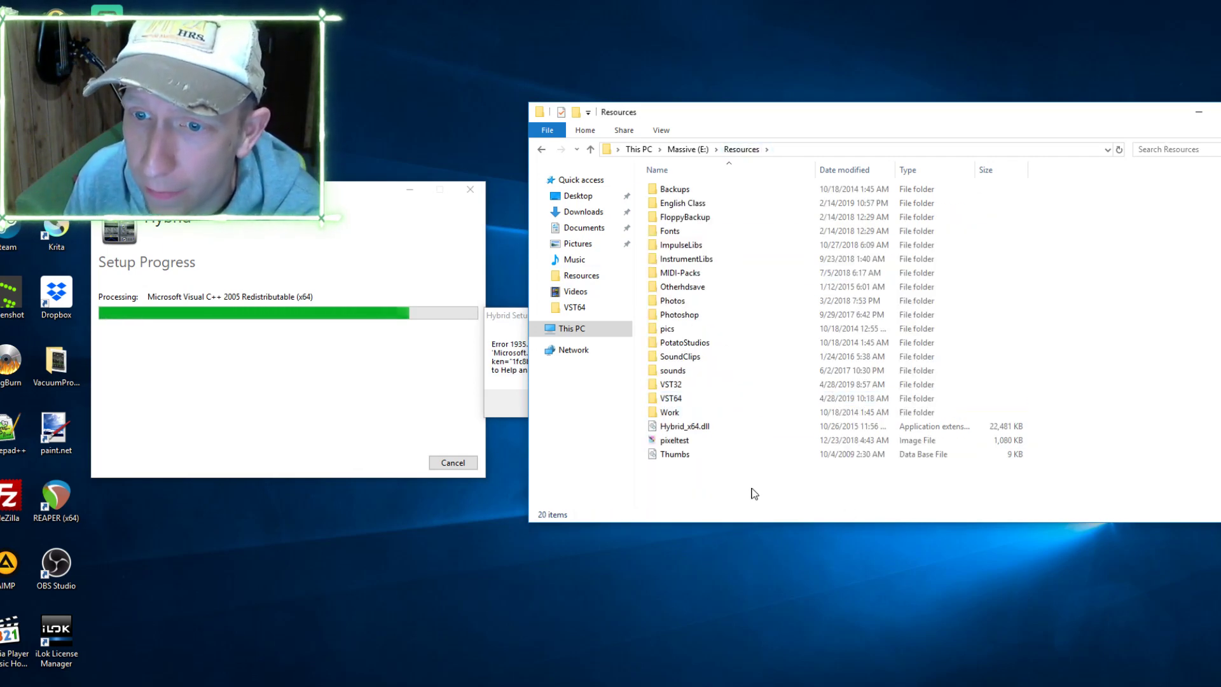
{"action": "right_click", "coordinate": [754, 494]}
{"action": "left_click", "coordinate": [802, 580]}
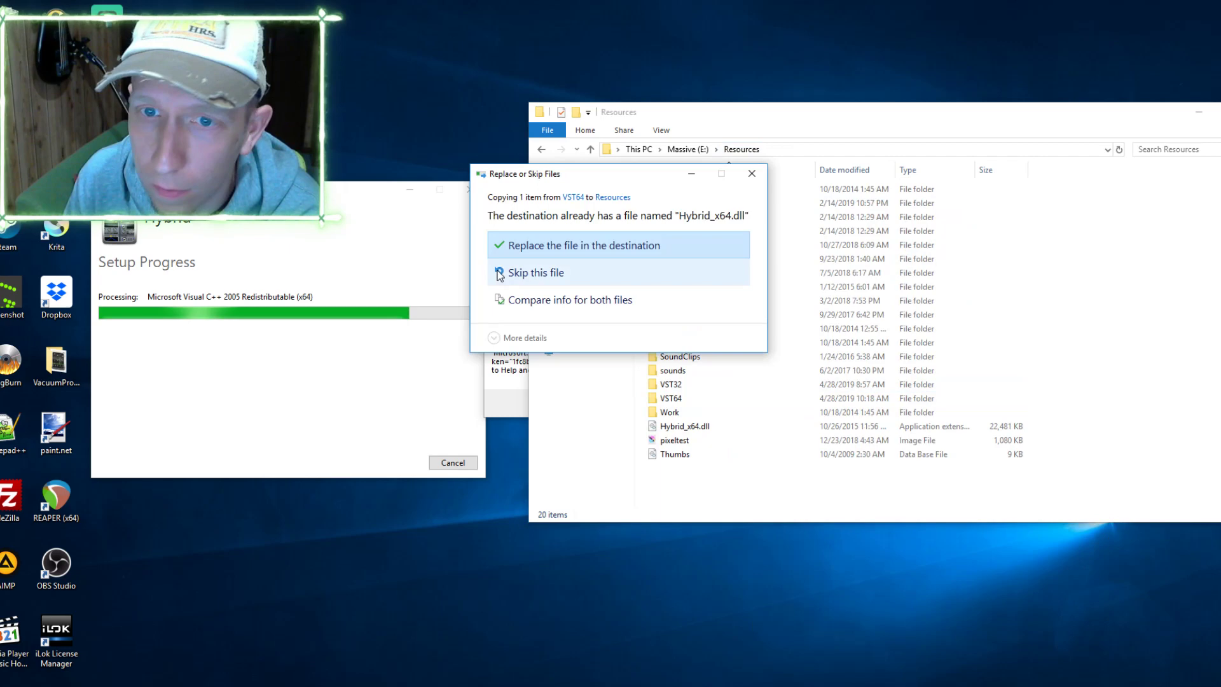
{"action": "left_click", "coordinate": [560, 246]}
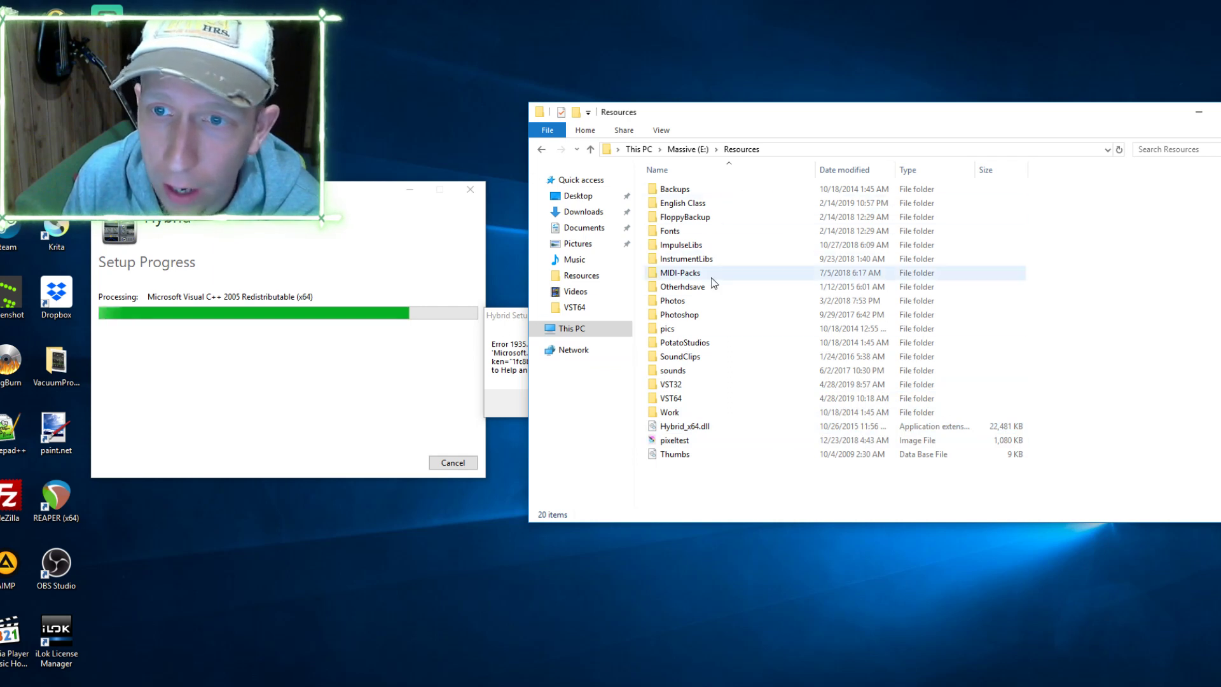
Browse to C:\Program Files (x86) from This PC
{"action": "left_click", "coordinate": [638, 149]}
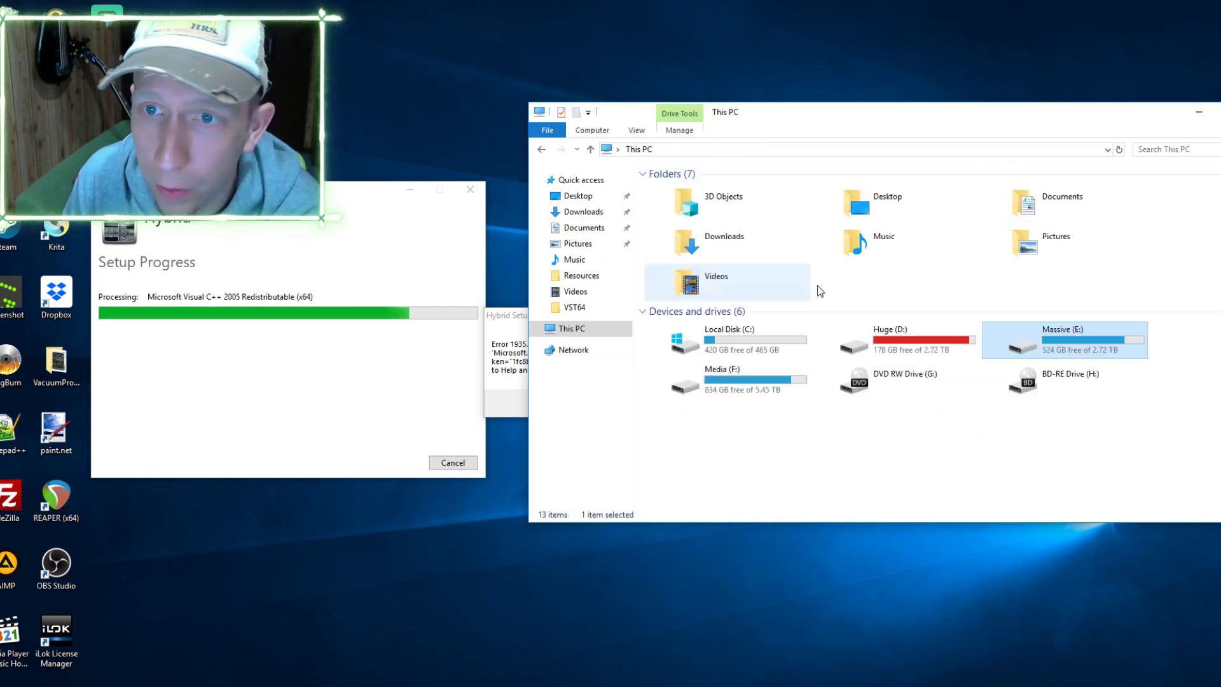
{"action": "double_click", "coordinate": [757, 334]}
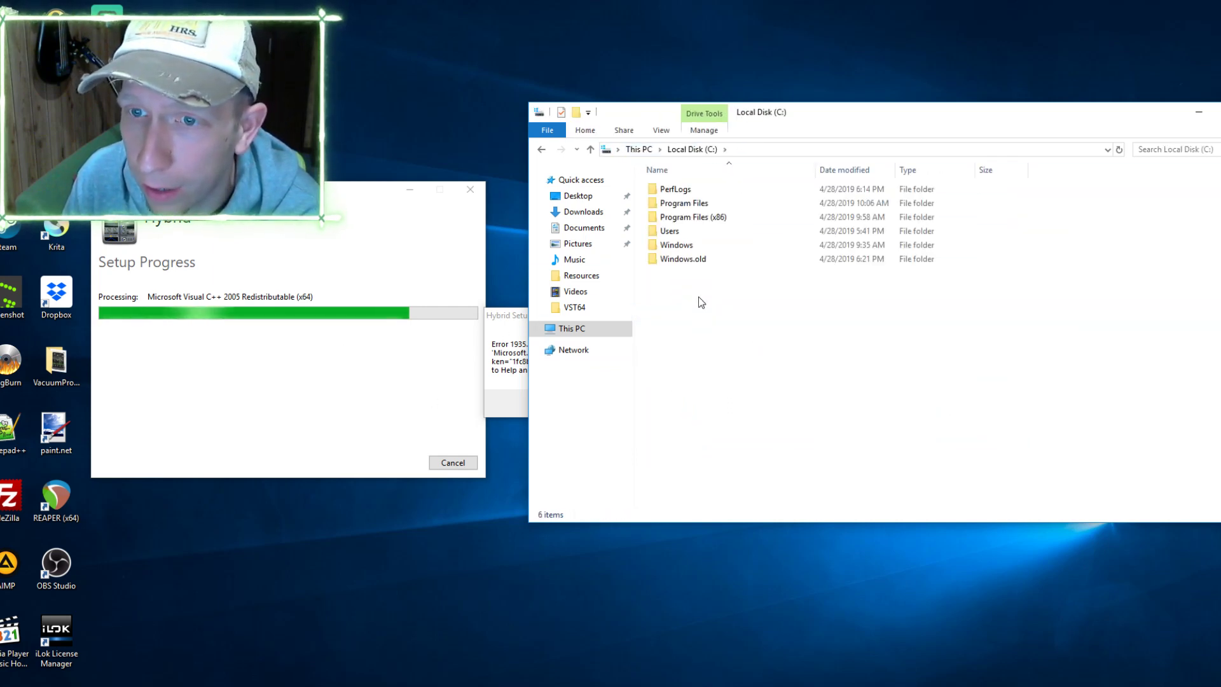
{"action": "left_click", "coordinate": [692, 223]}
{"action": "double_click", "coordinate": [690, 218]}
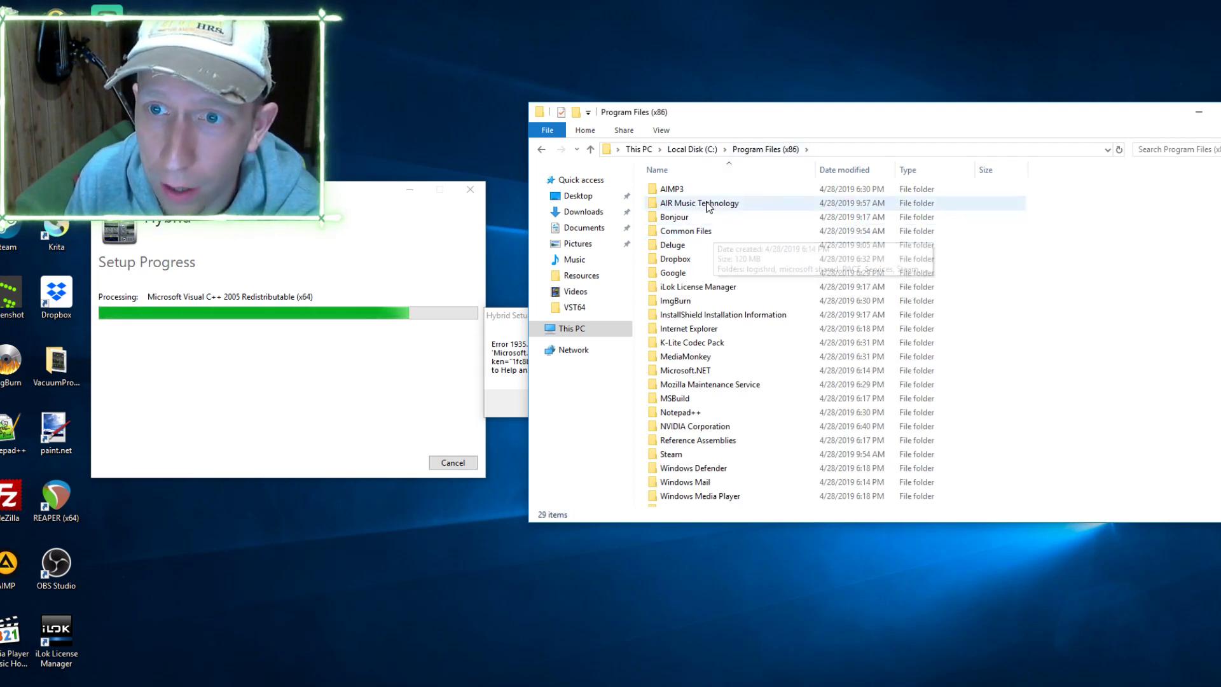
Duplicate the AIR Music Technology folder in place, granting administrator permission
{"action": "mouse_move", "coordinate": [699, 203]}
{"action": "left_click", "coordinate": [685, 209]}
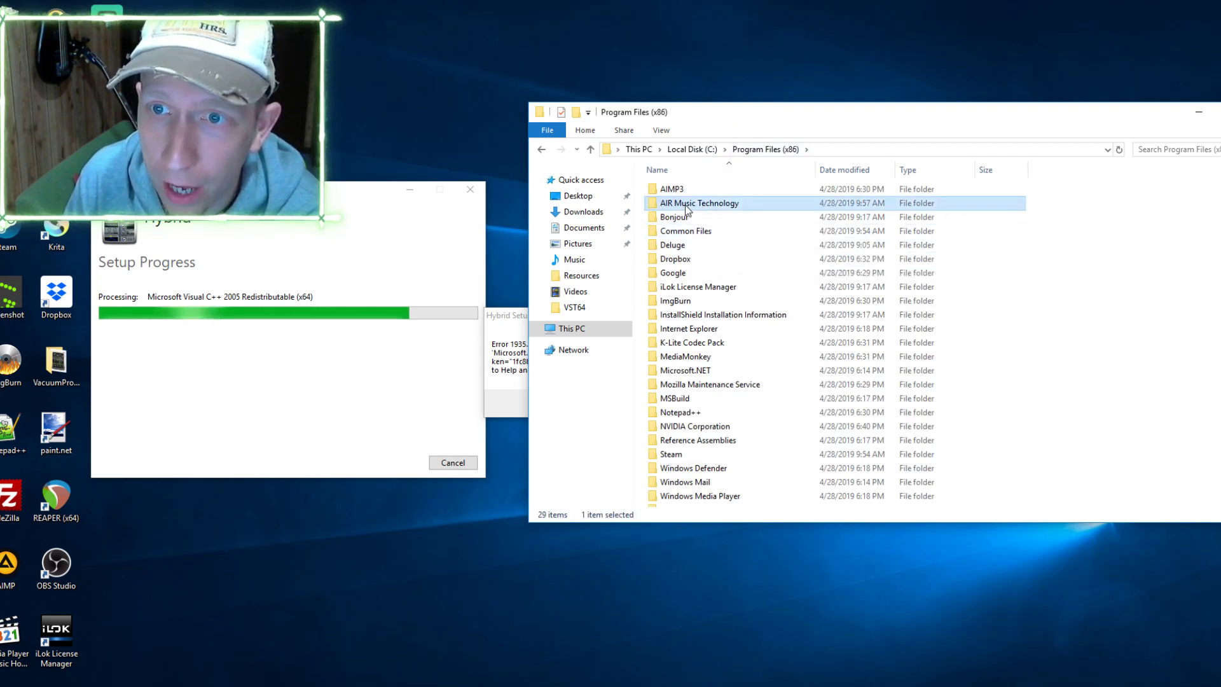
{"action": "right_click", "coordinate": [694, 210]}
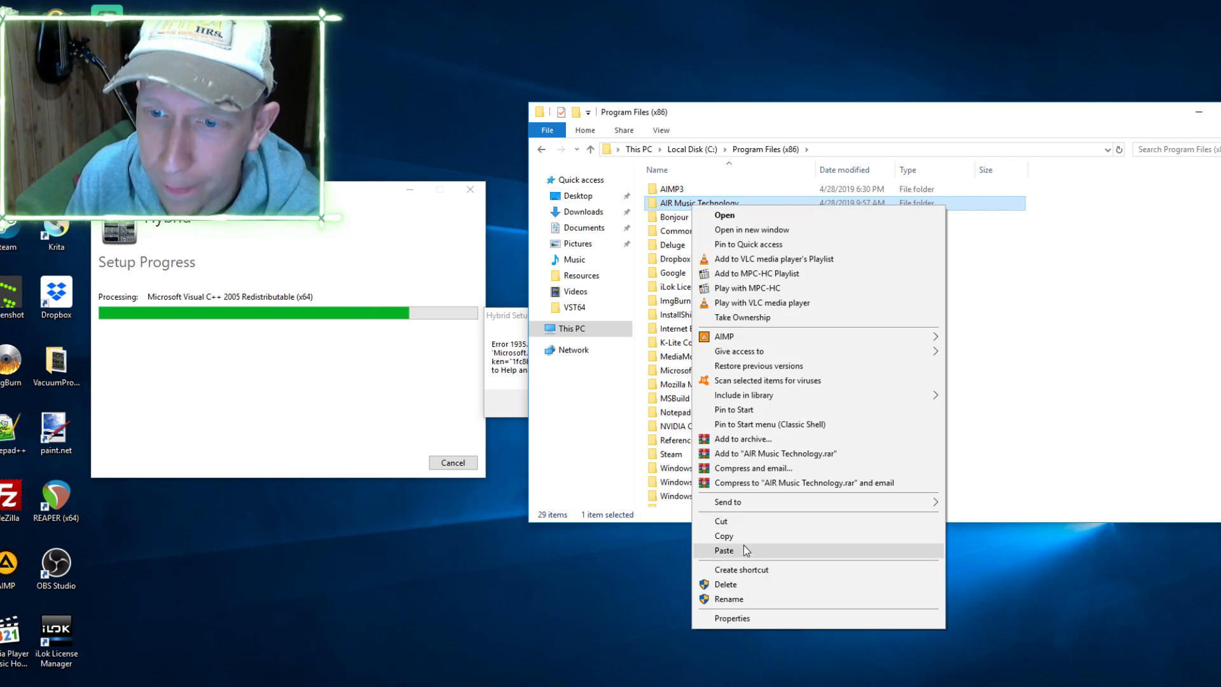
{"action": "left_click", "coordinate": [1014, 300]}
{"action": "left_click", "coordinate": [1114, 285]}
{"action": "right_click", "coordinate": [1113, 285]}
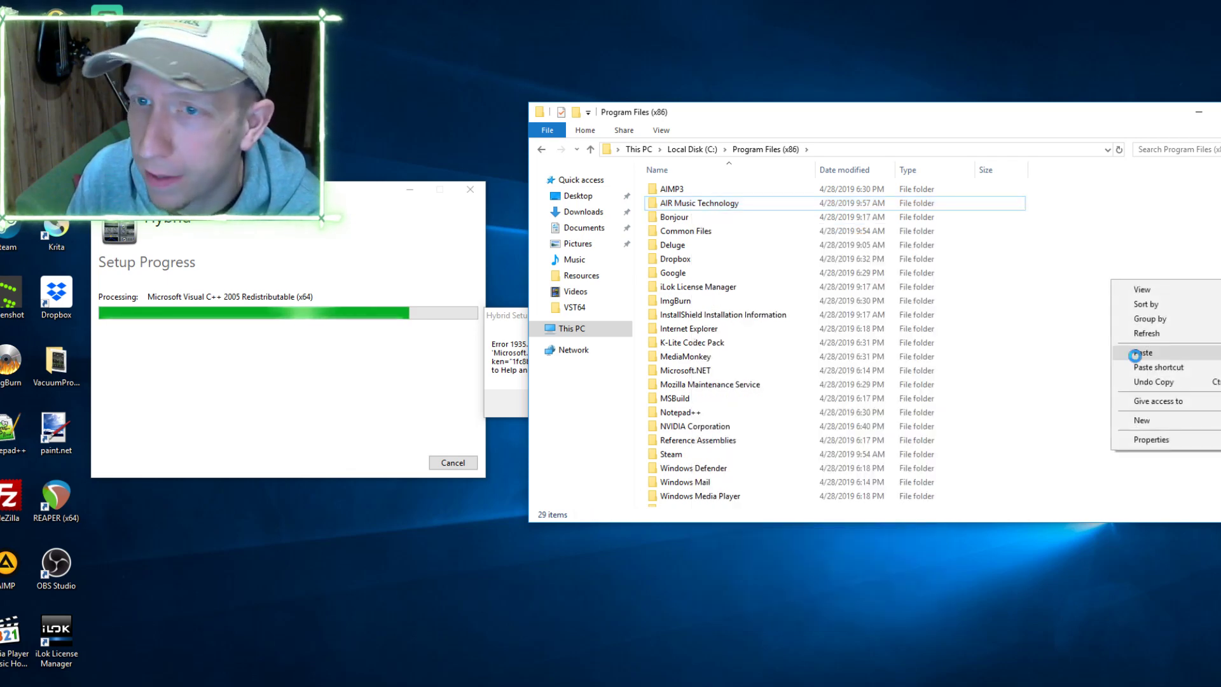
{"action": "left_click", "coordinate": [1134, 349]}
{"action": "left_click", "coordinate": [581, 263]}
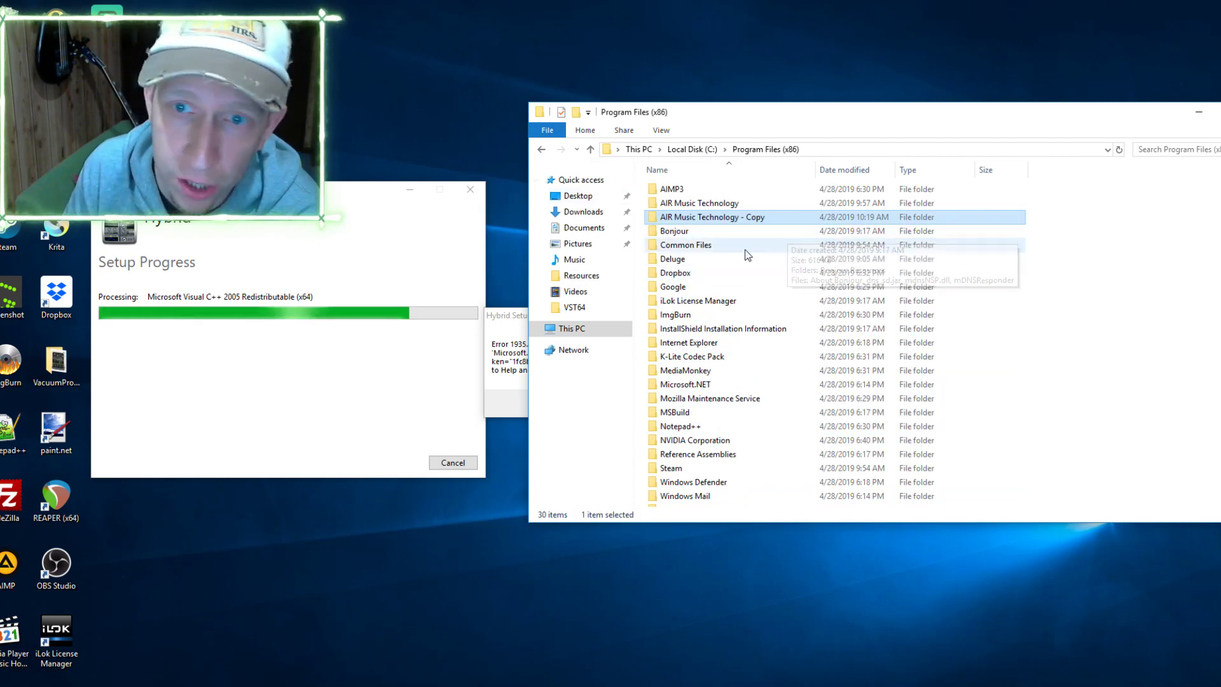
Dismiss the Error 1935 message and close the failed Hybrid setup window
{"action": "left_click", "coordinate": [372, 412]}
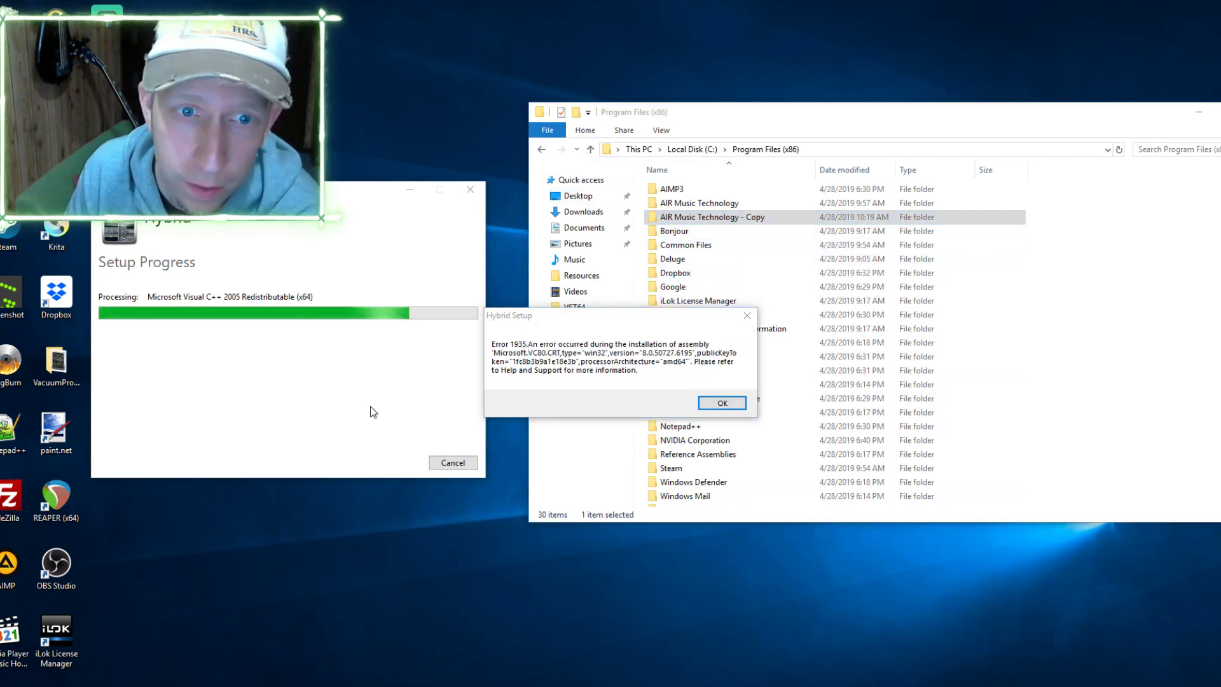
{"action": "left_click", "coordinate": [720, 404]}
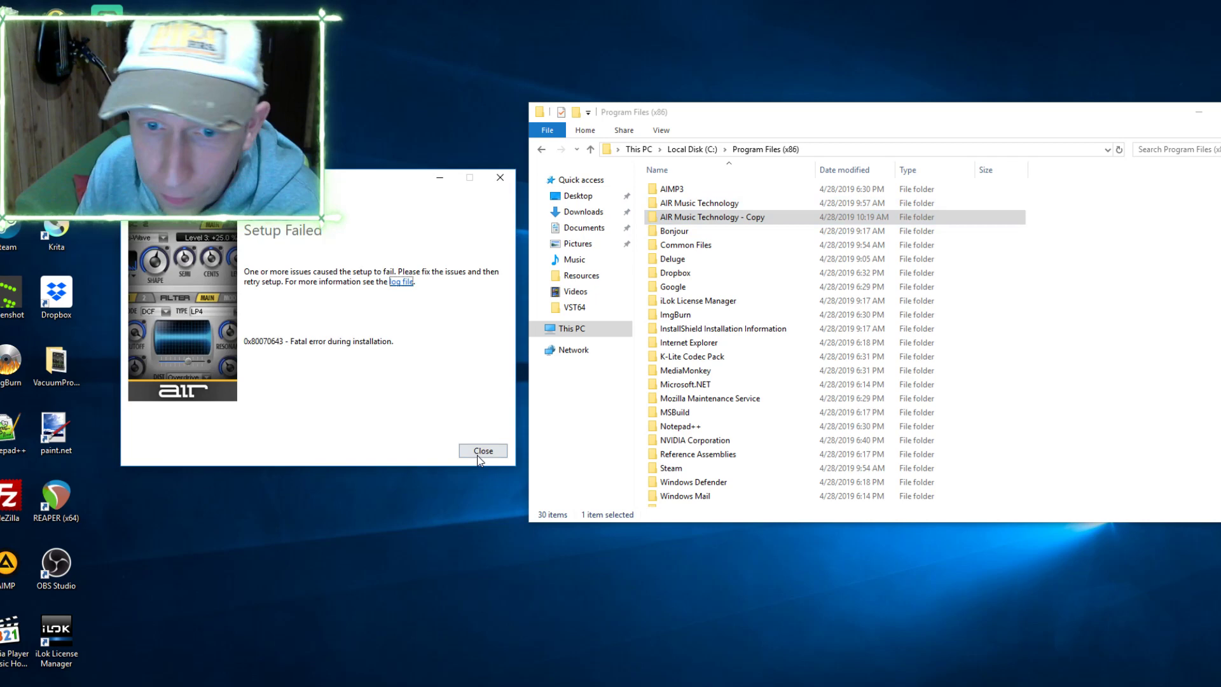
{"action": "left_click", "coordinate": [482, 451]}
Check the original AIR Music Technology folder's contents, then delete it
{"action": "left_click", "coordinate": [718, 203]}
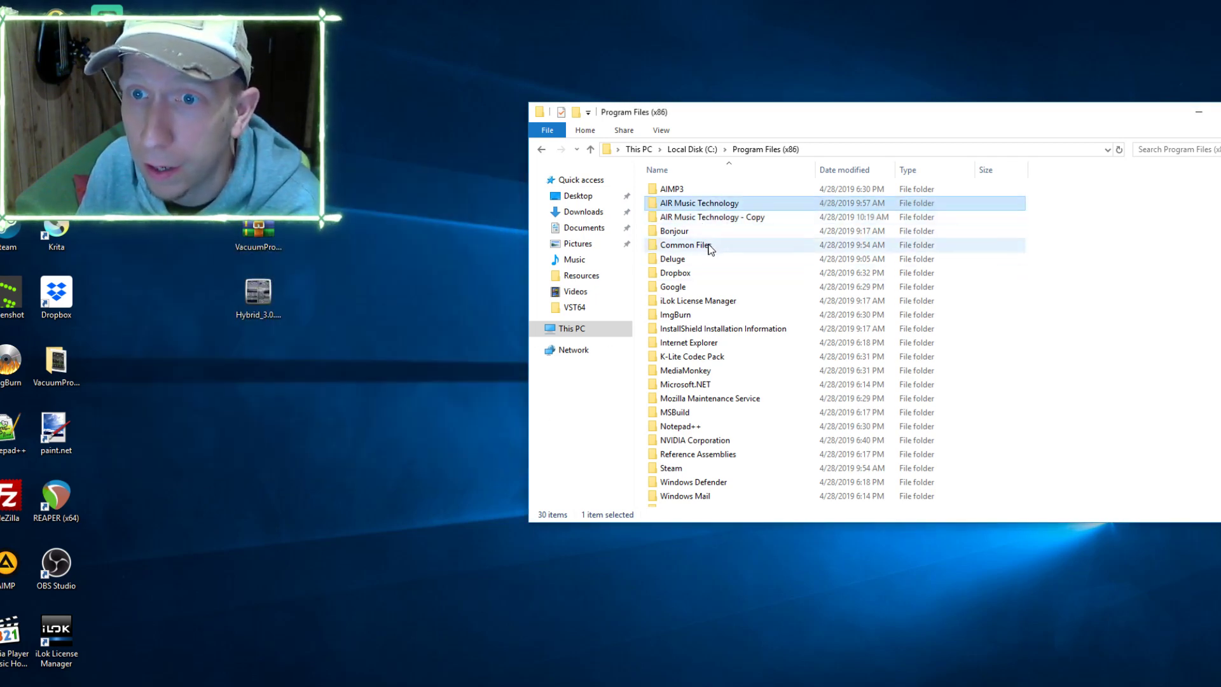
{"action": "left_click", "coordinate": [693, 217]}
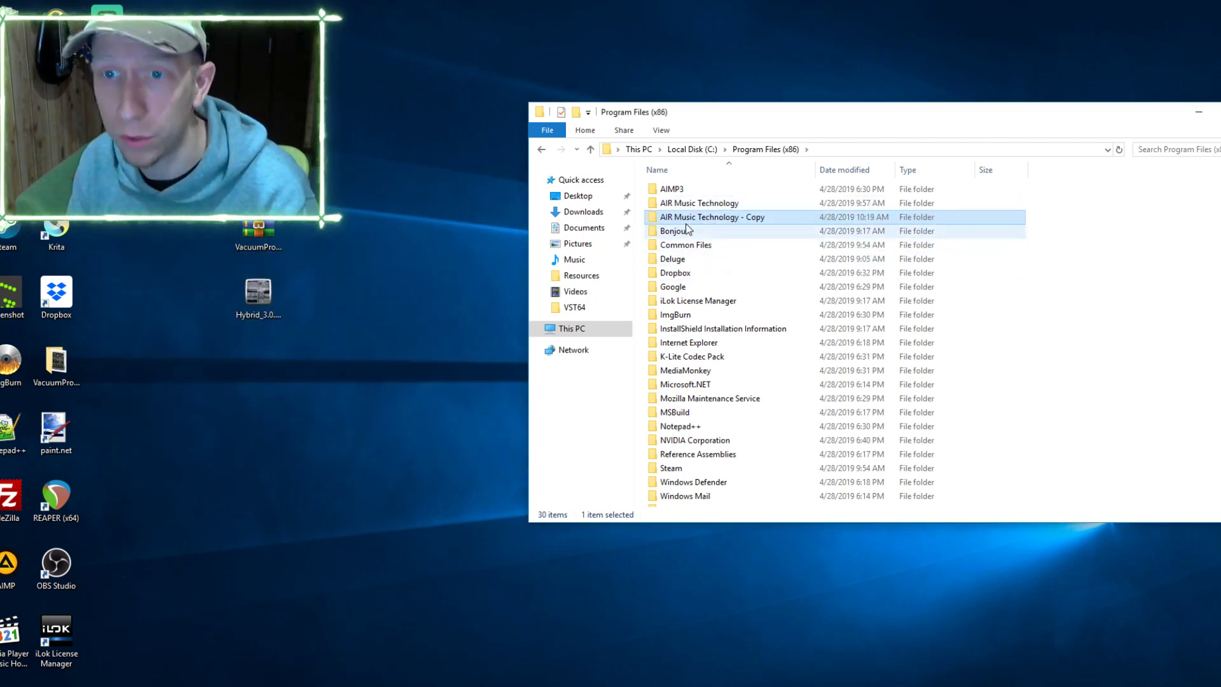
{"action": "double_click", "coordinate": [696, 204]}
{"action": "key", "text": "BackSpace"}
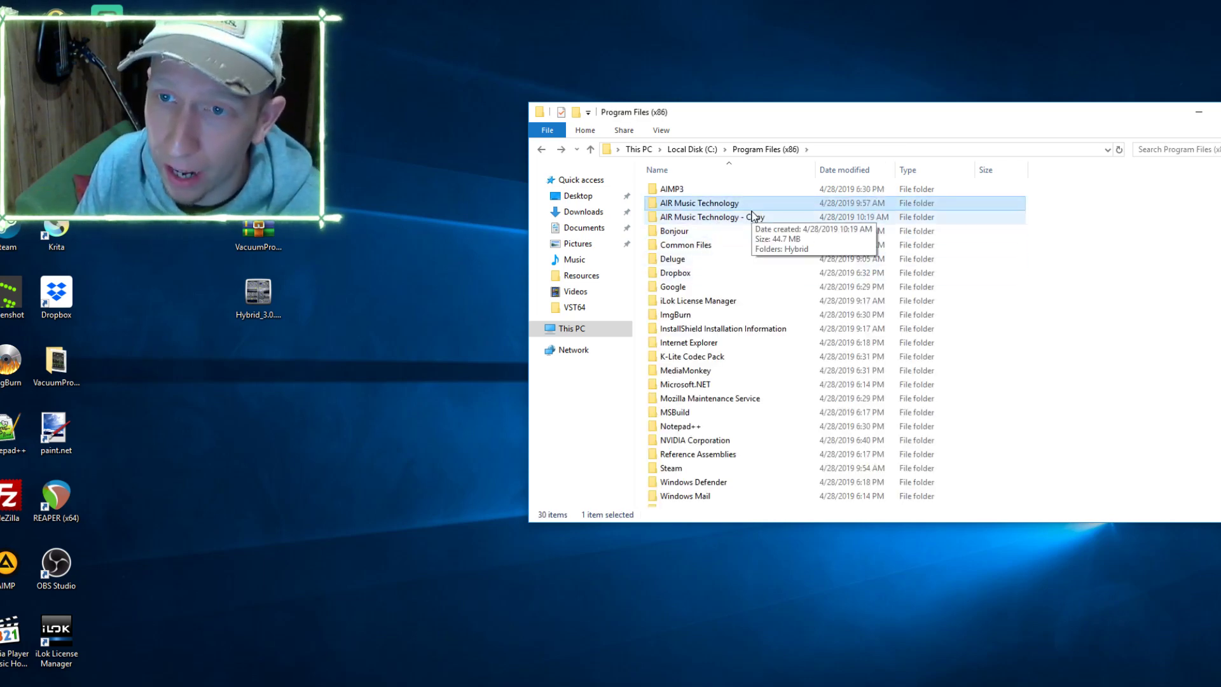
{"action": "key", "text": "Delete"}
Approve the deletion, then rename 'AIR Music Technology - Copy' to 'AIR Music Technology'
{"action": "left_click", "coordinate": [610, 266]}
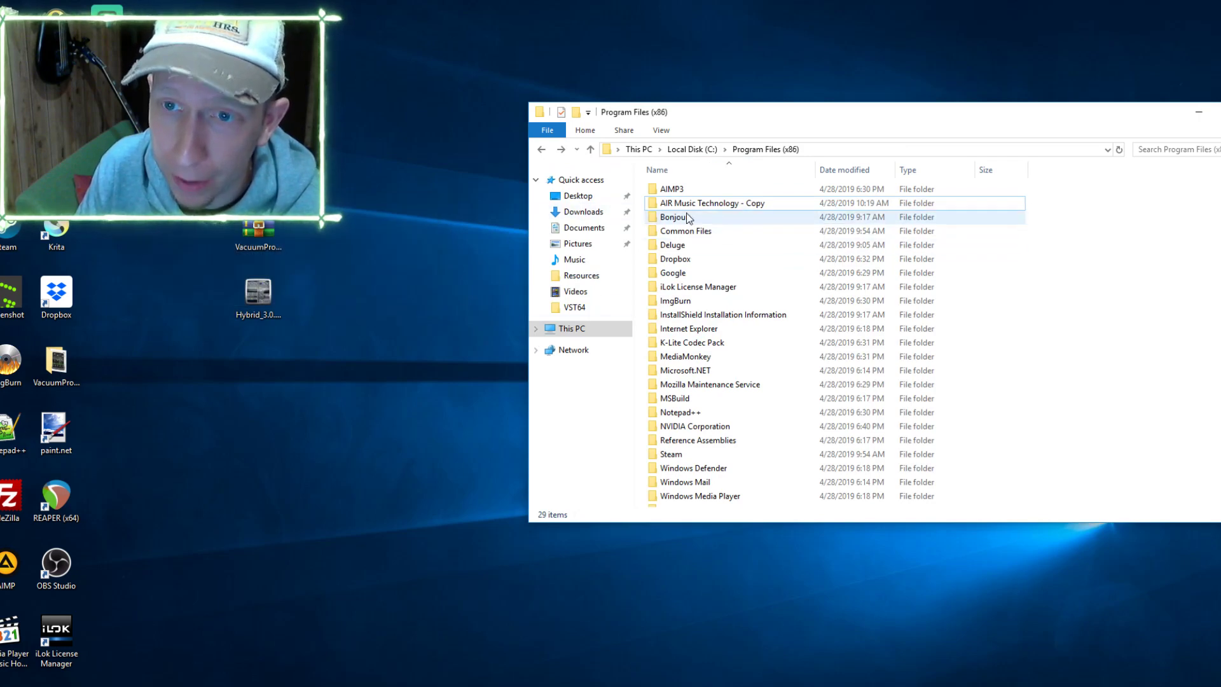
{"action": "left_click", "coordinate": [705, 203]}
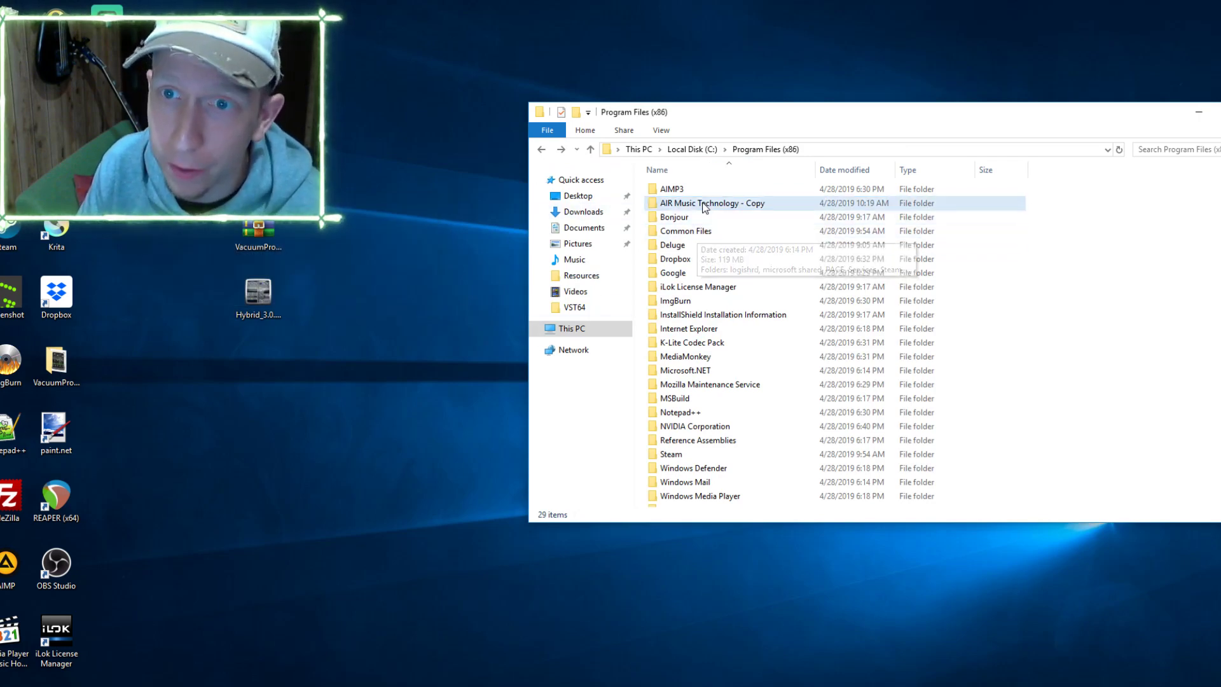
{"action": "left_click", "coordinate": [735, 204]}
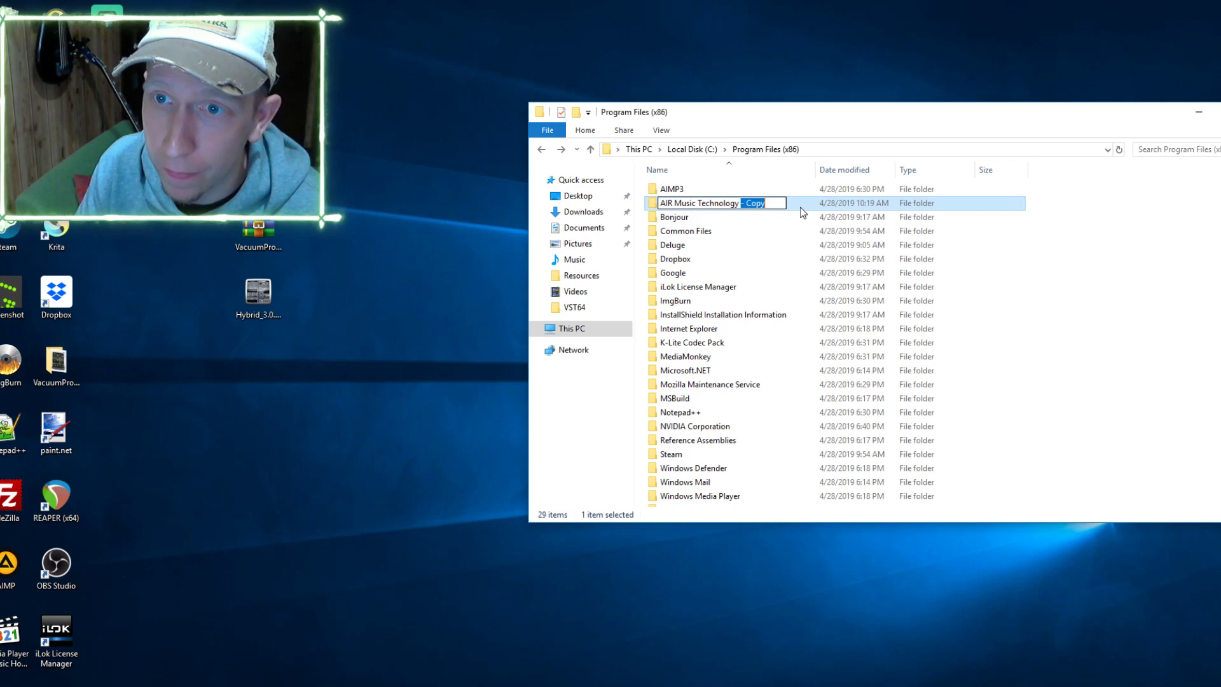
{"action": "key", "text": "BackSpace"}
{"action": "key", "text": "Return"}
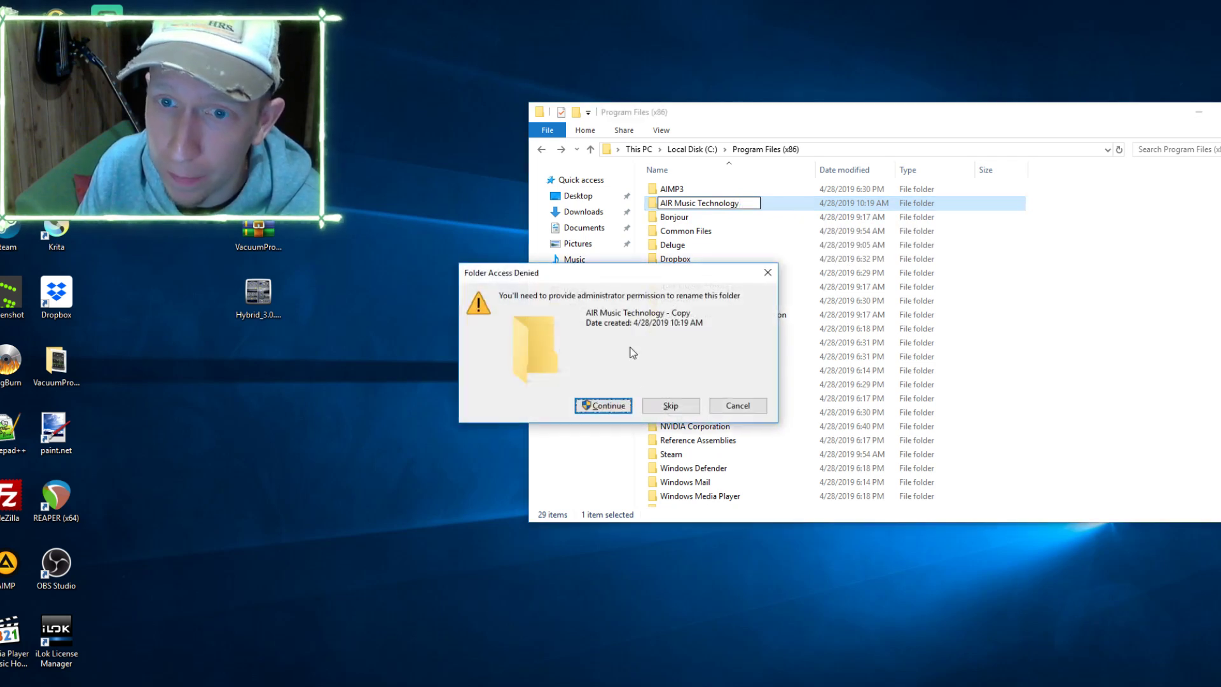
{"action": "left_click", "coordinate": [604, 406]}
Return to the VST64 folder and close the browser opened by the pasted path
{"action": "left_click", "coordinate": [571, 328]}
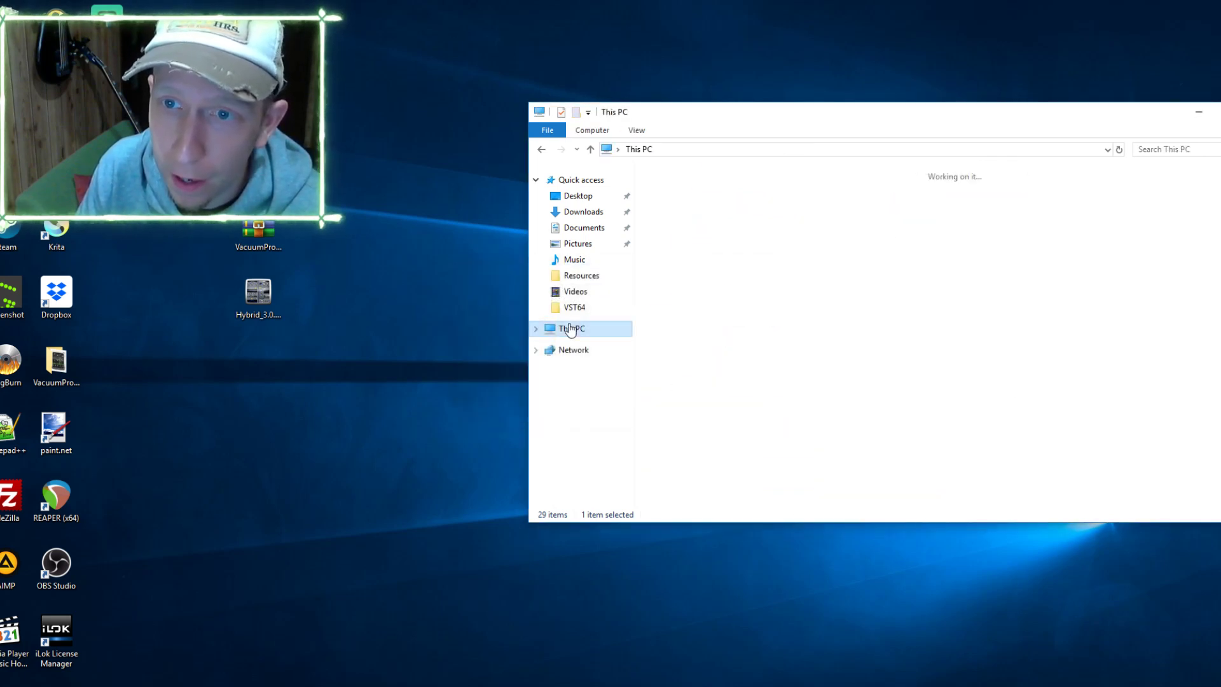
{"action": "left_click", "coordinate": [758, 148]}
{"action": "key", "text": "ctrl+v"}
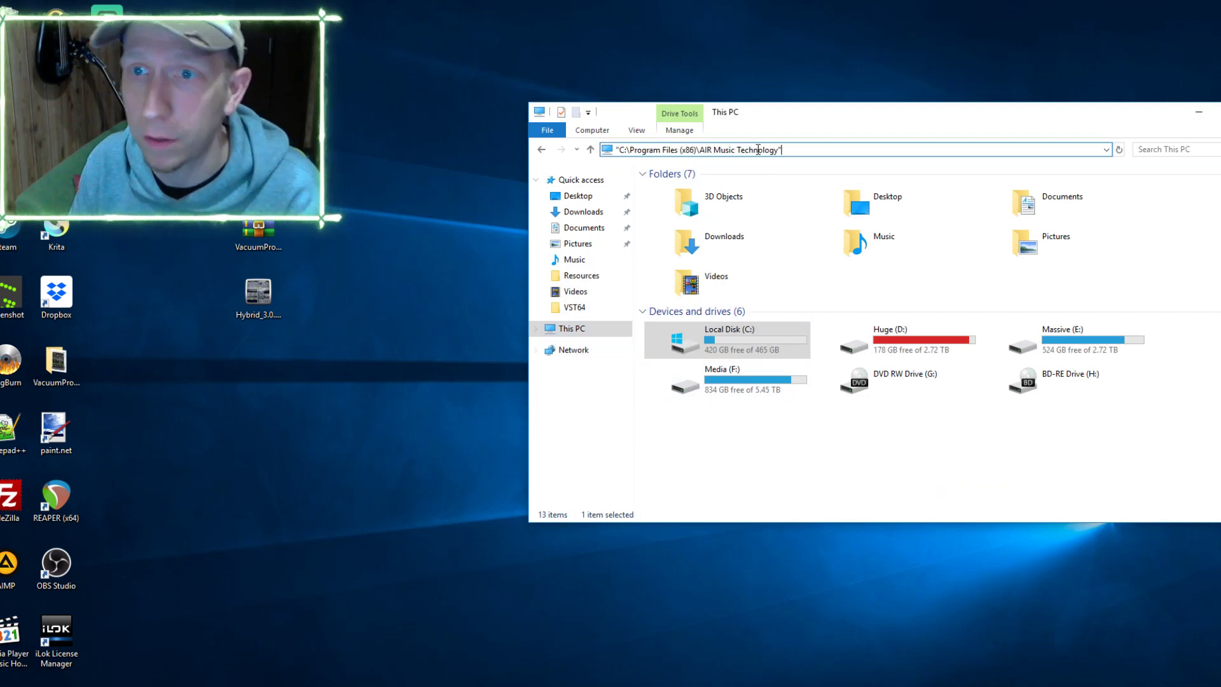
{"action": "key", "text": "ctrl+a"}
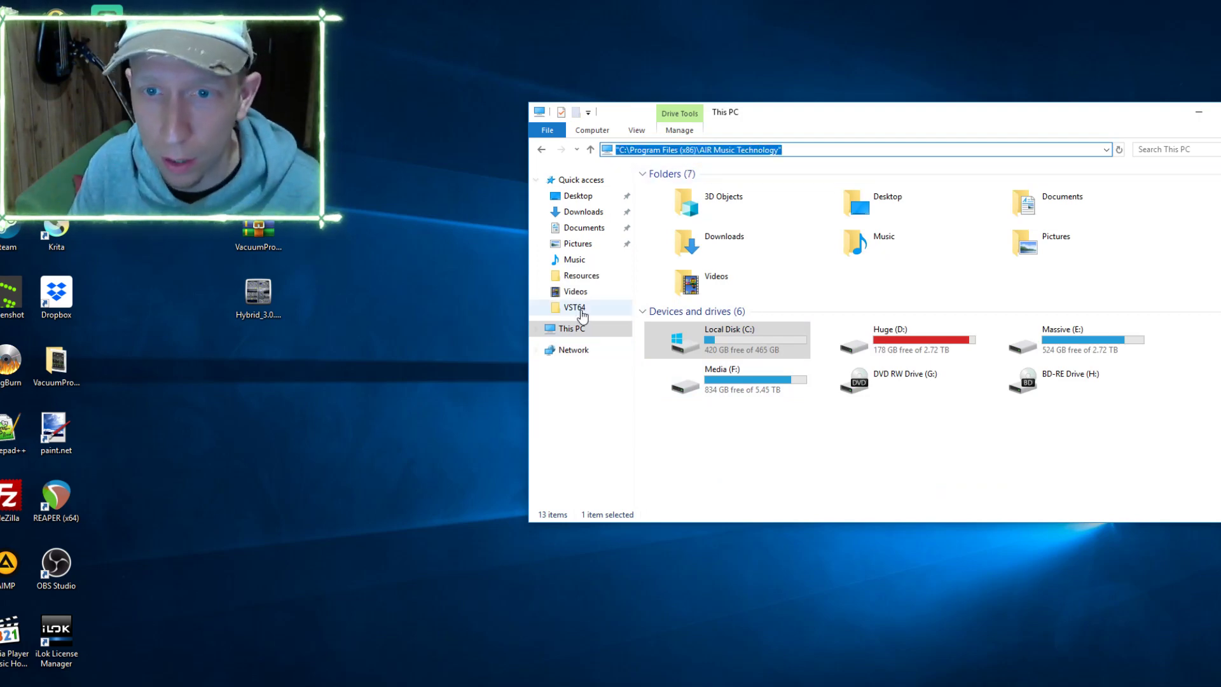
{"action": "left_click", "coordinate": [591, 307]}
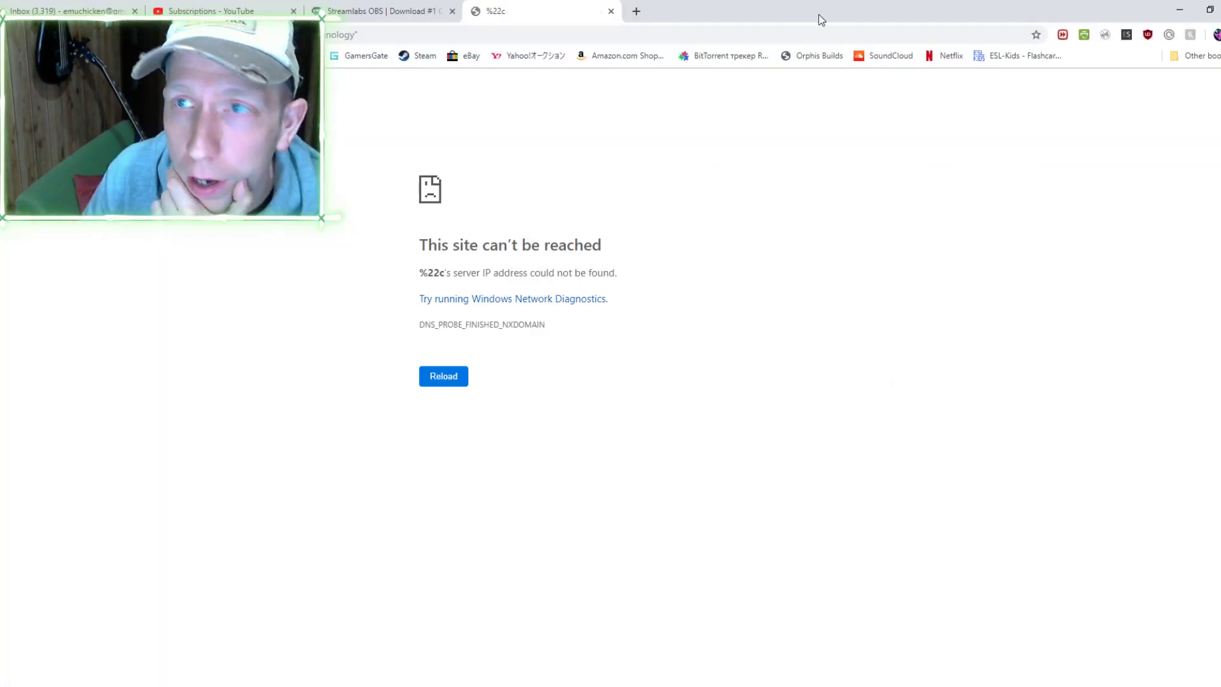
{"action": "left_click", "coordinate": [1179, 10]}
Copy Hybrid_x64.dll from E:\Resources back into the VST64 folder
{"action": "left_click", "coordinate": [704, 258]}
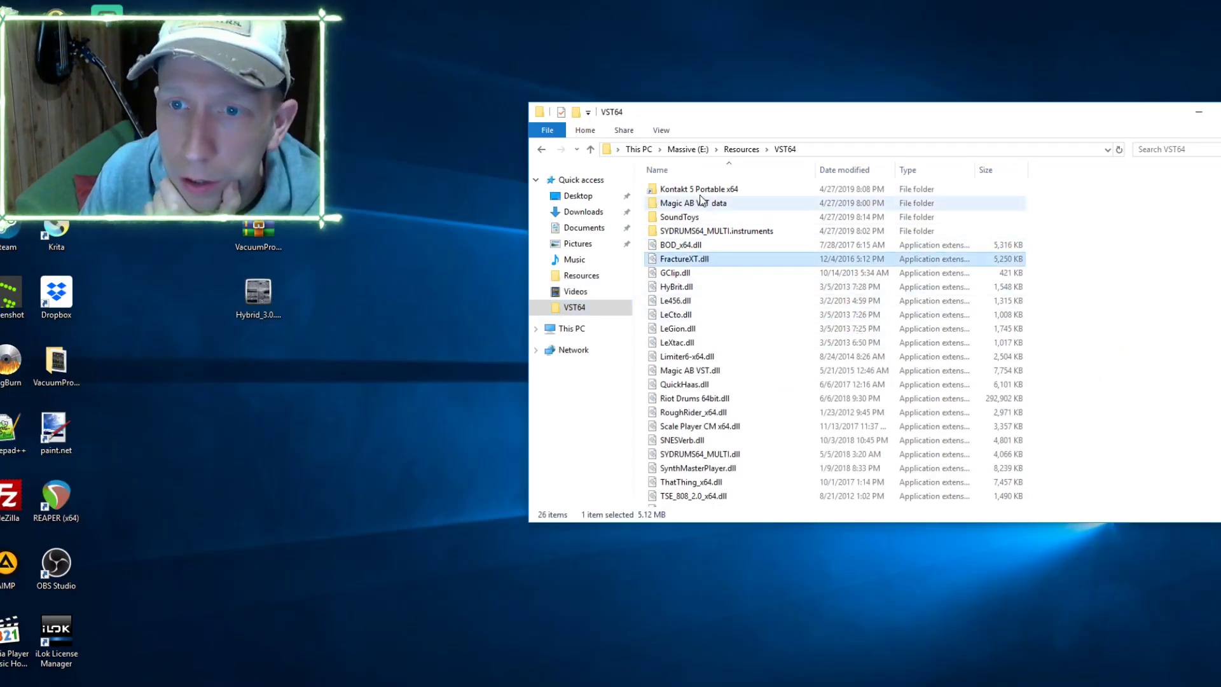
{"action": "left_click", "coordinate": [685, 288]}
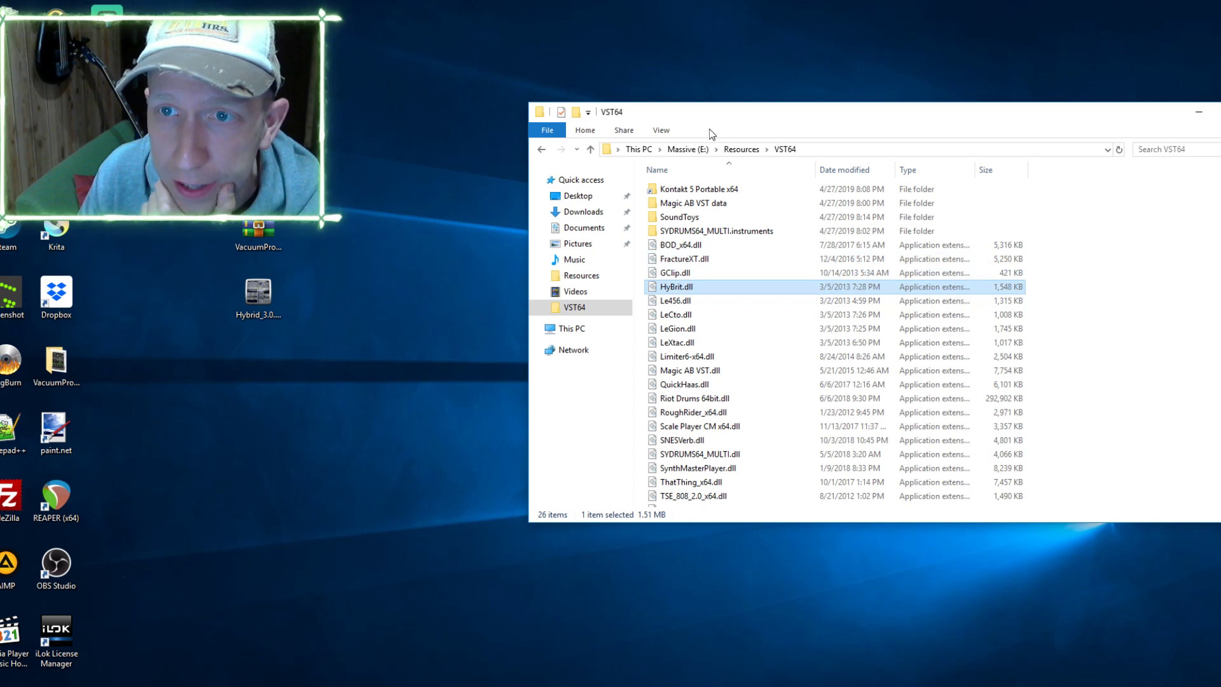
{"action": "left_click", "coordinate": [741, 150]}
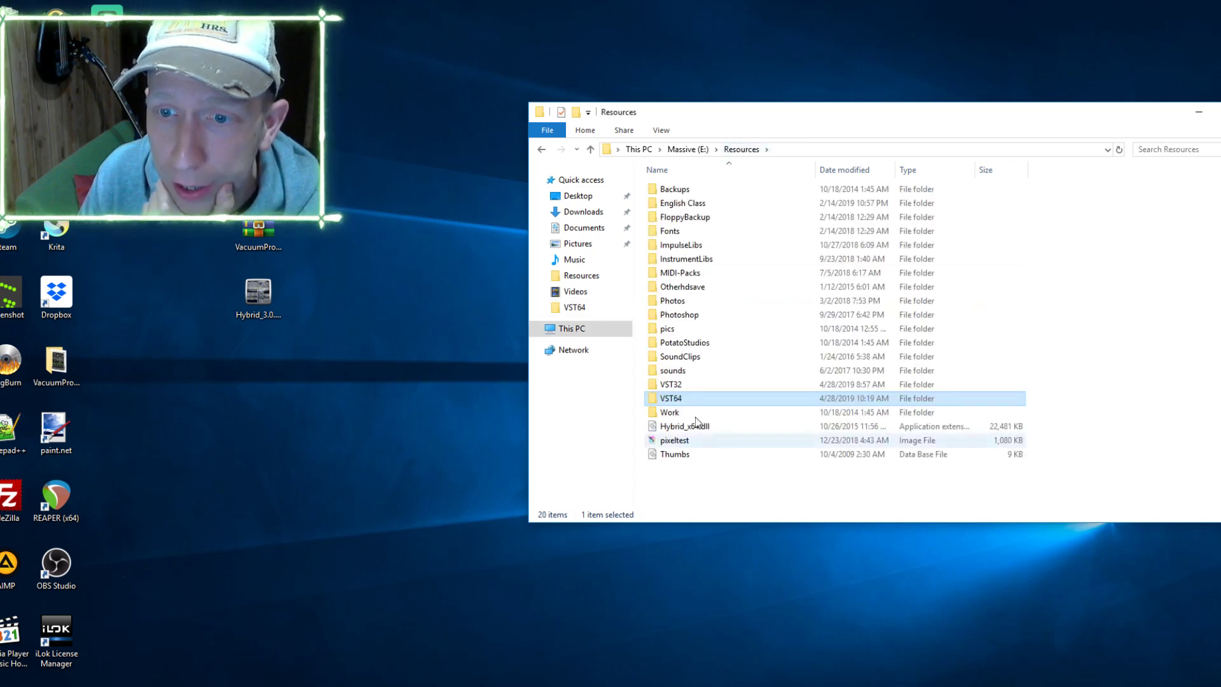
{"action": "left_click", "coordinate": [679, 427]}
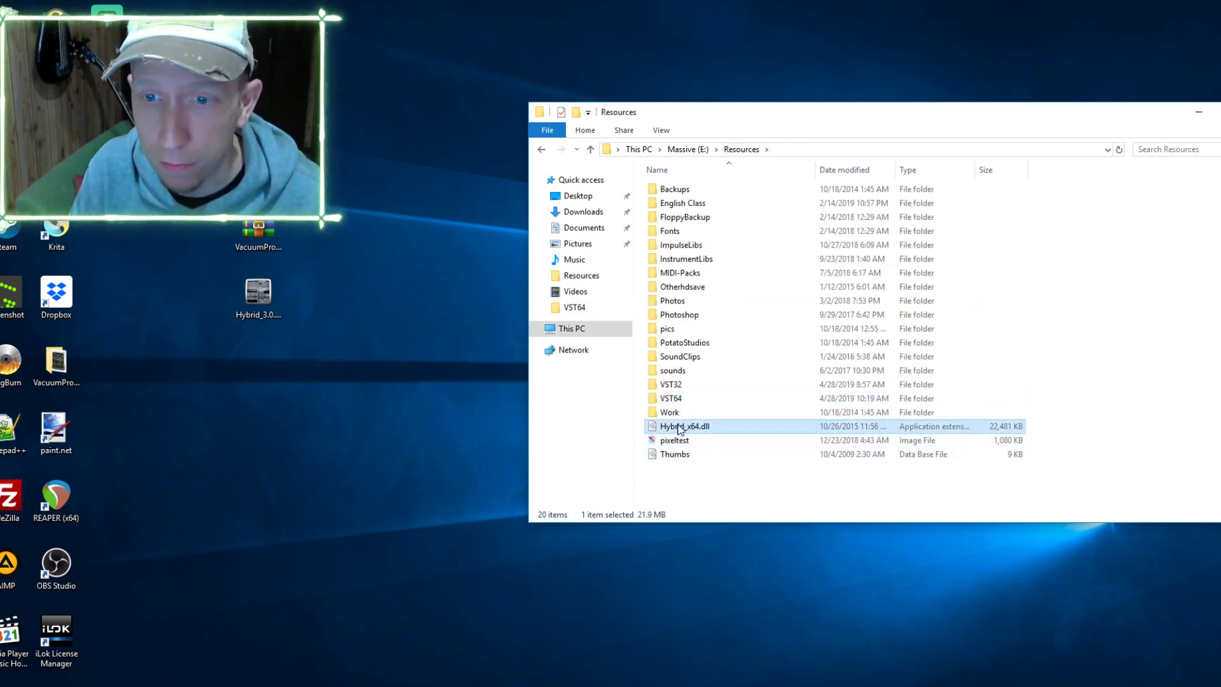
{"action": "right_click", "coordinate": [675, 430]}
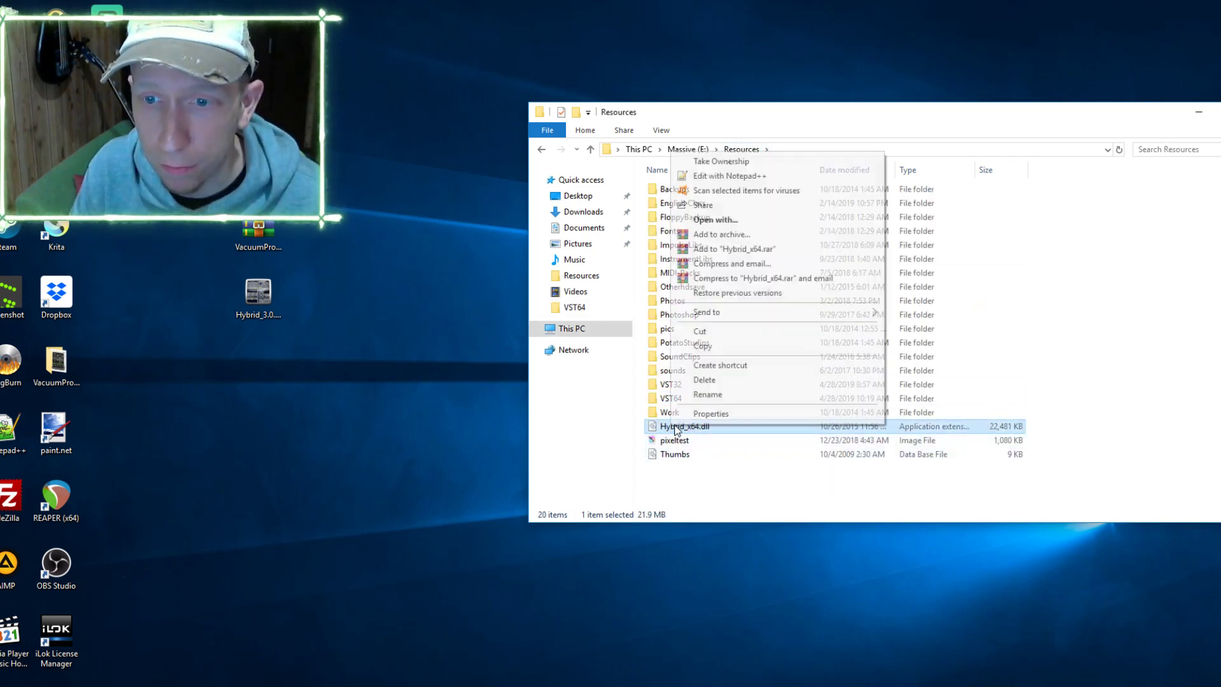
{"action": "left_click", "coordinate": [722, 347]}
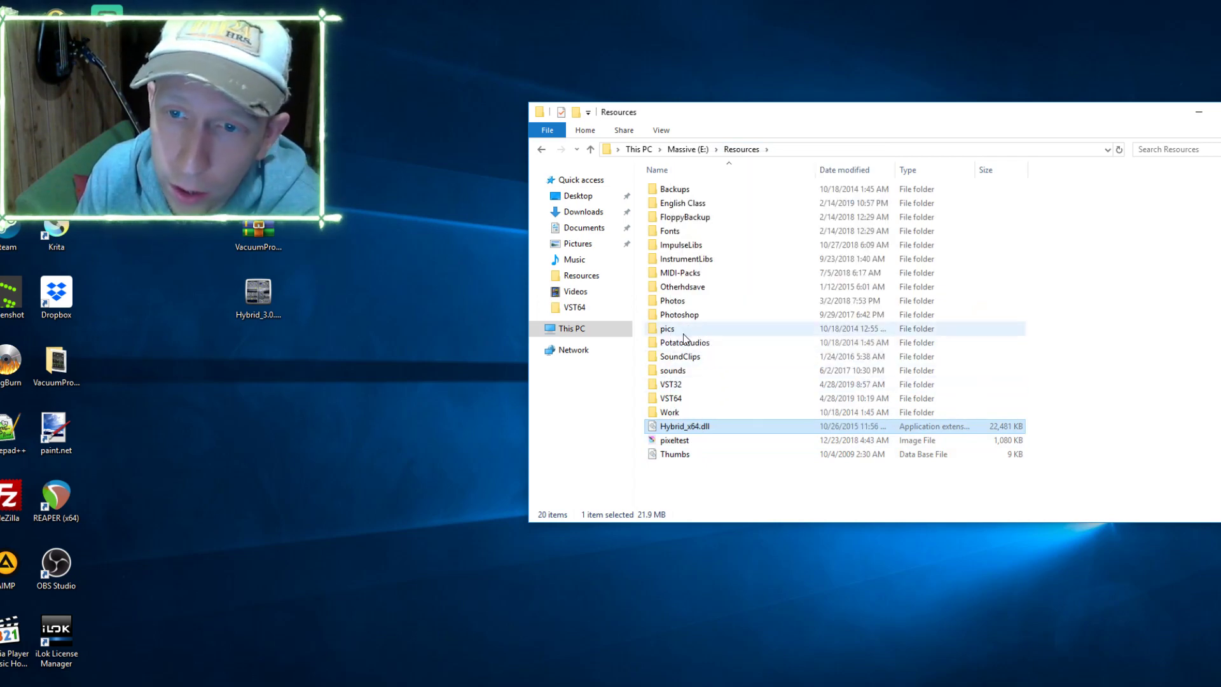
{"action": "double_click", "coordinate": [684, 399]}
{"action": "right_click", "coordinate": [1100, 399]}
{"action": "left_click", "coordinate": [1125, 493]}
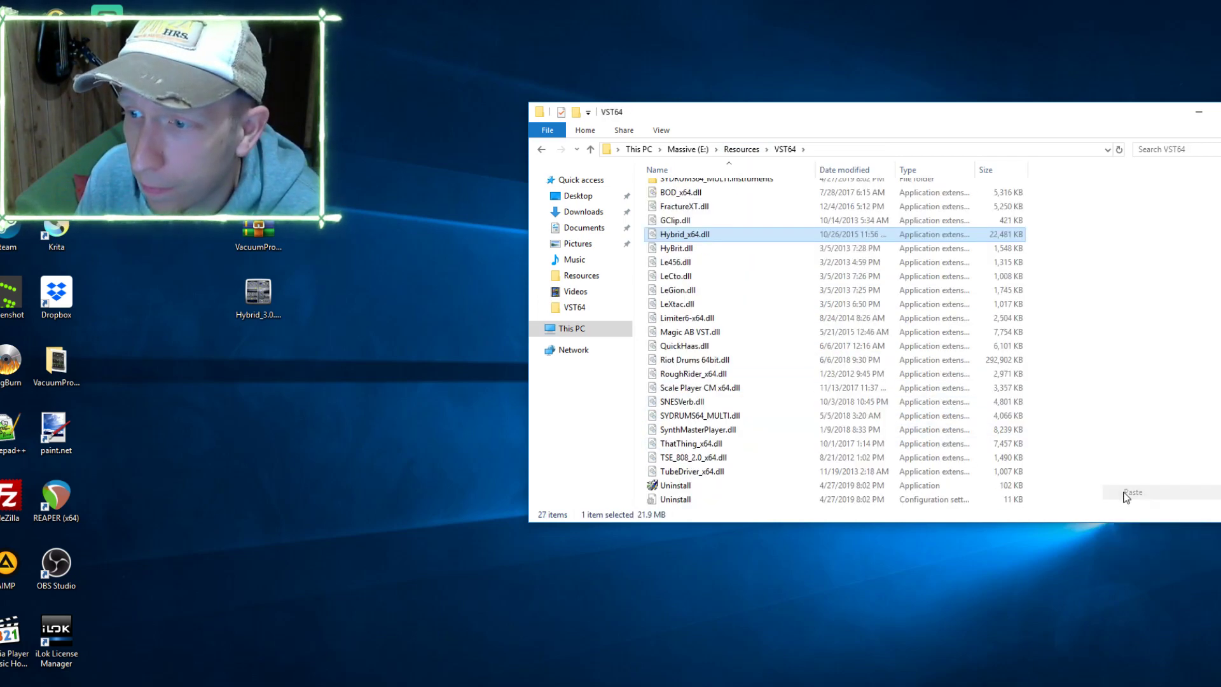
{"action": "left_click", "coordinate": [642, 508]}
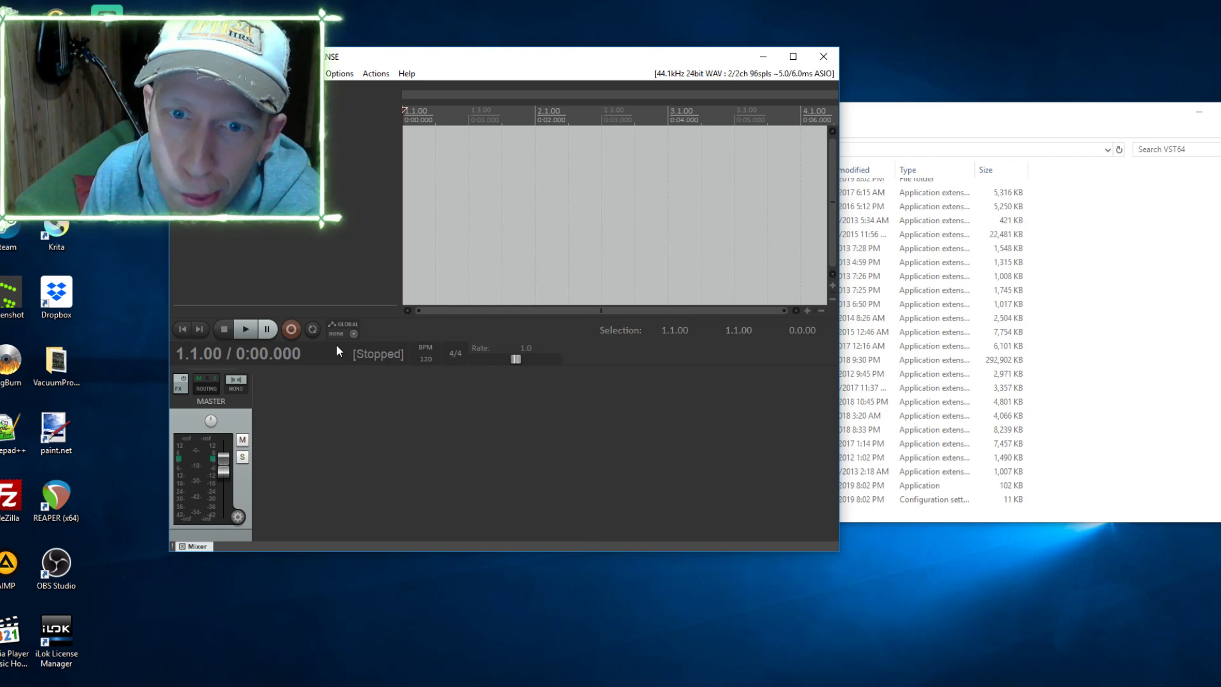
Add Hybrid 3 as a virtual instrument on a new track via the Insert menu
{"action": "left_click", "coordinate": [280, 73]}
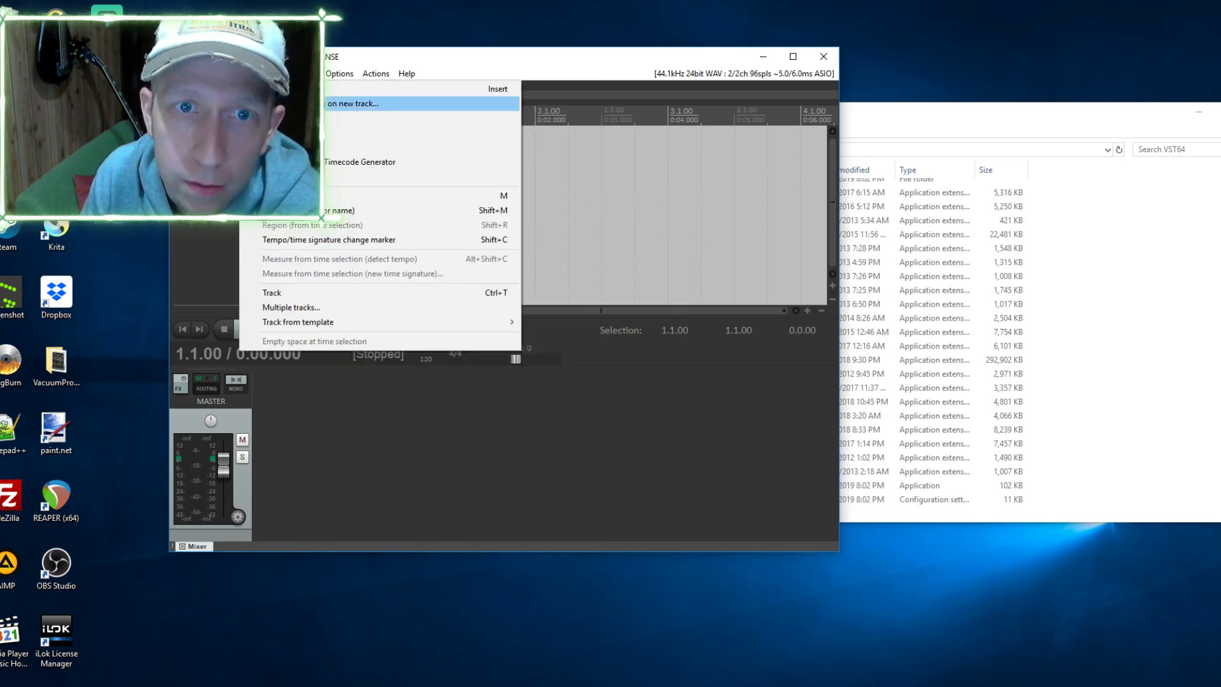
{"action": "left_click", "coordinate": [356, 103]}
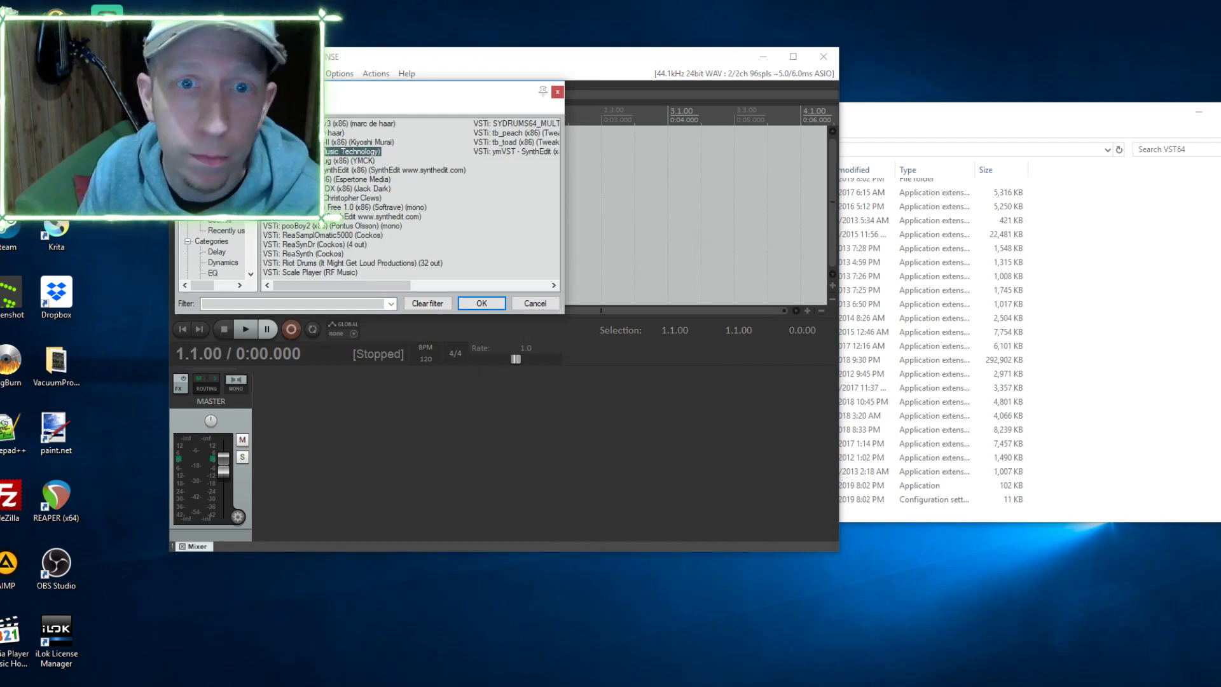
{"action": "key", "text": "Return"}
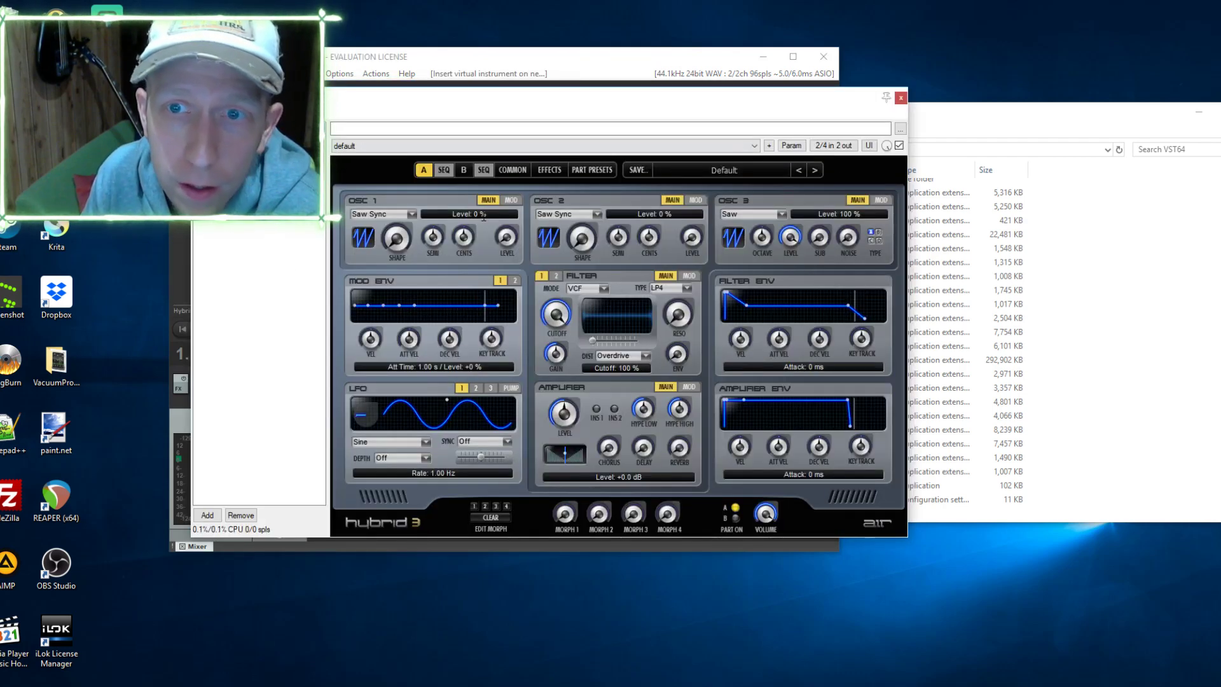
Audition successive Hybrid 3 presets up to 07 Club Pad
{"action": "left_click", "coordinate": [815, 170]}
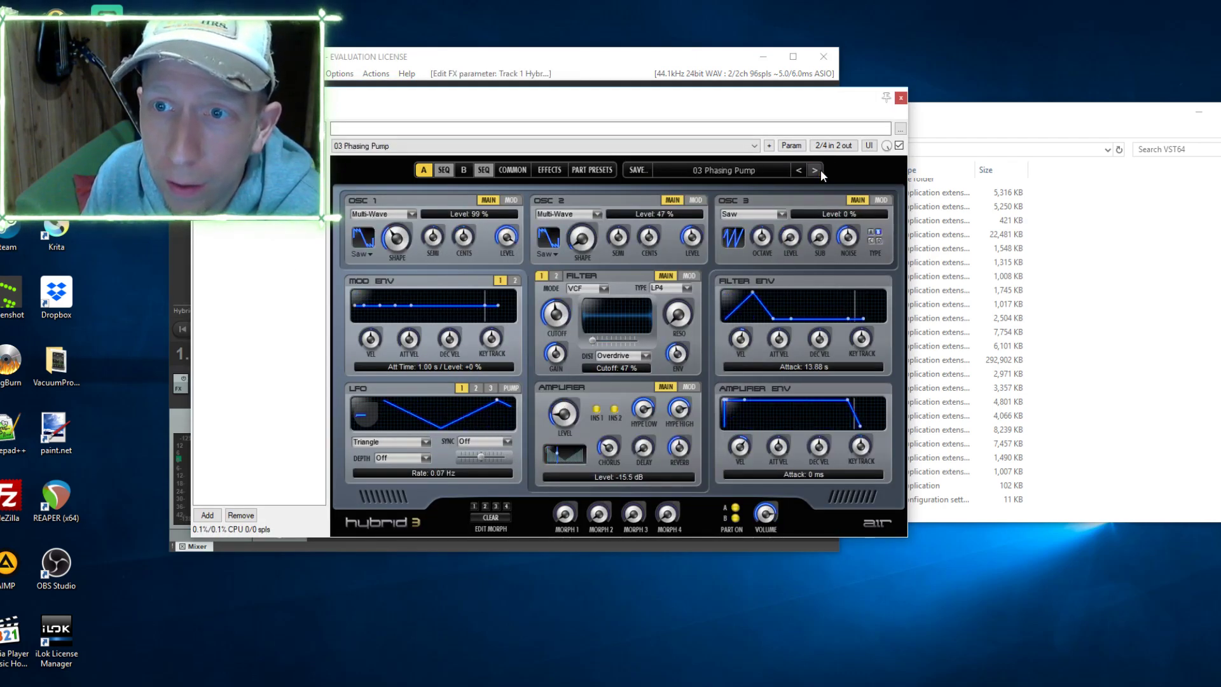
{"action": "left_click", "coordinate": [814, 170]}
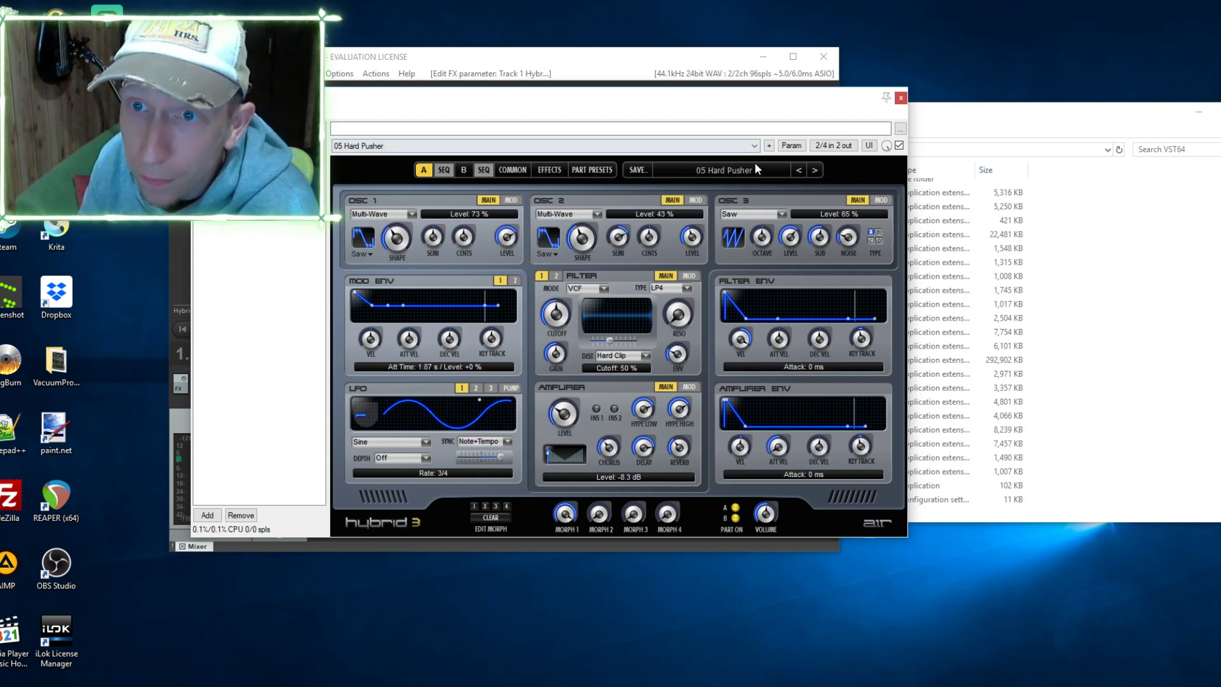
{"action": "left_click", "coordinate": [814, 169]}
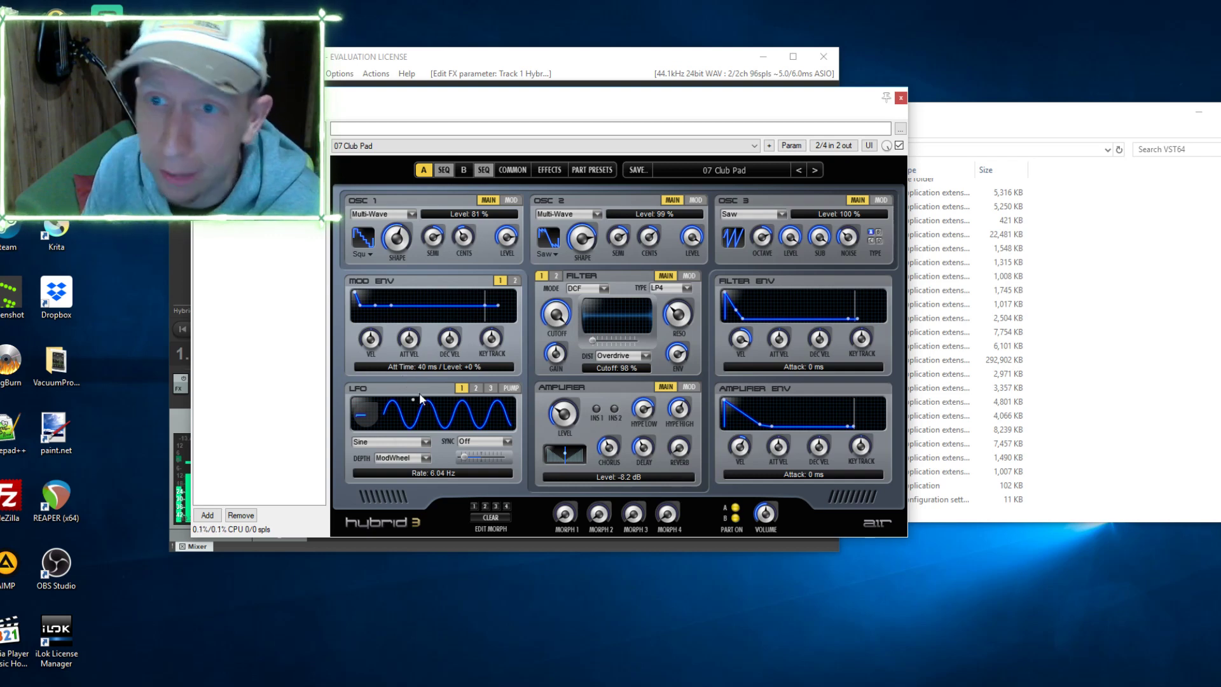
Close the Hybrid 3 window, delete the Hybrid track, and quit REAPER
{"action": "left_click", "coordinate": [901, 97]}
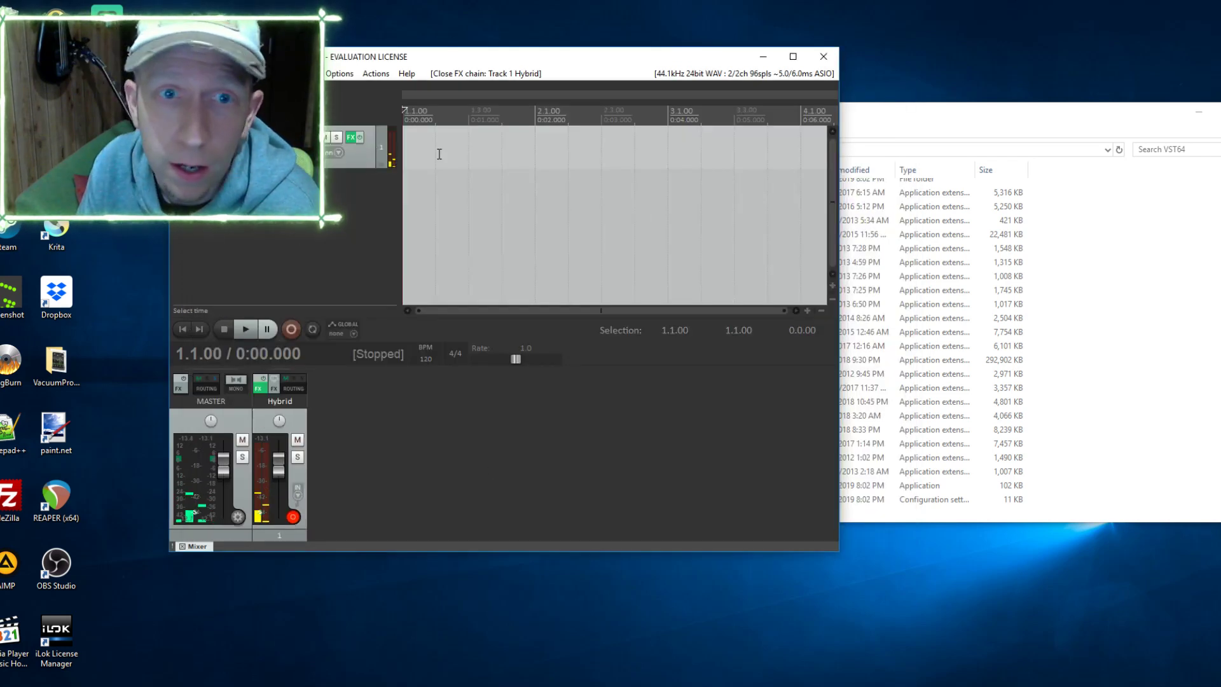
{"action": "key", "text": "Delete"}
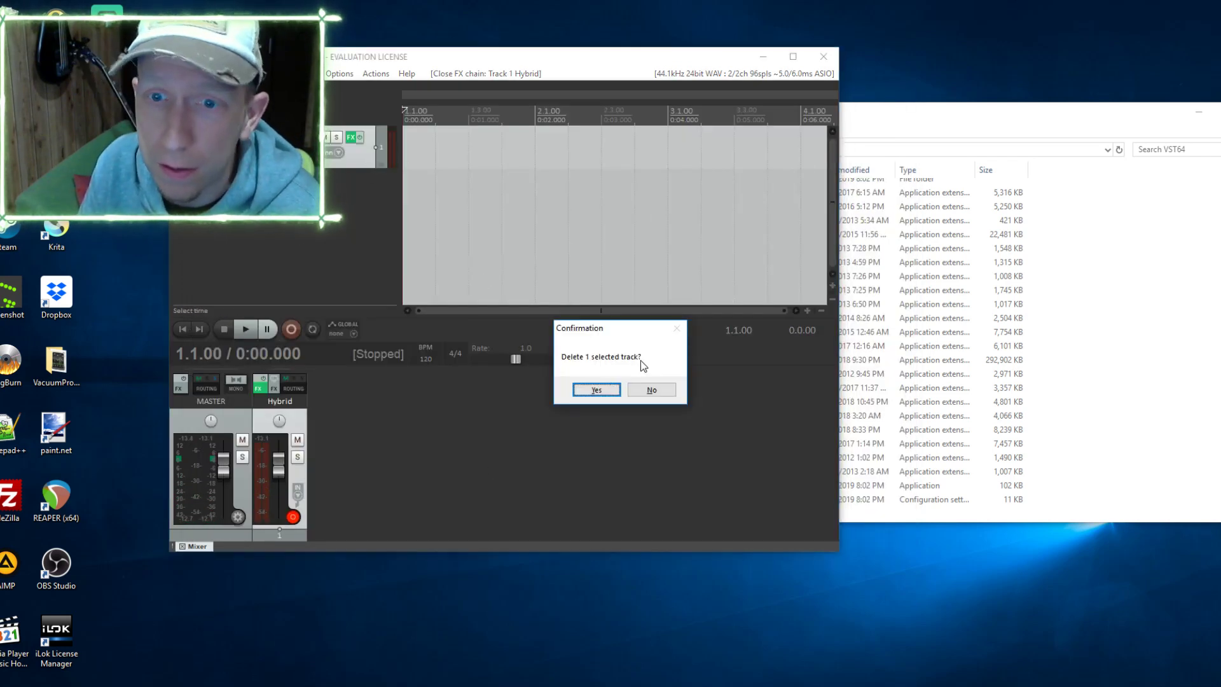
{"action": "key", "text": "Return"}
{"action": "left_click", "coordinate": [823, 56]}
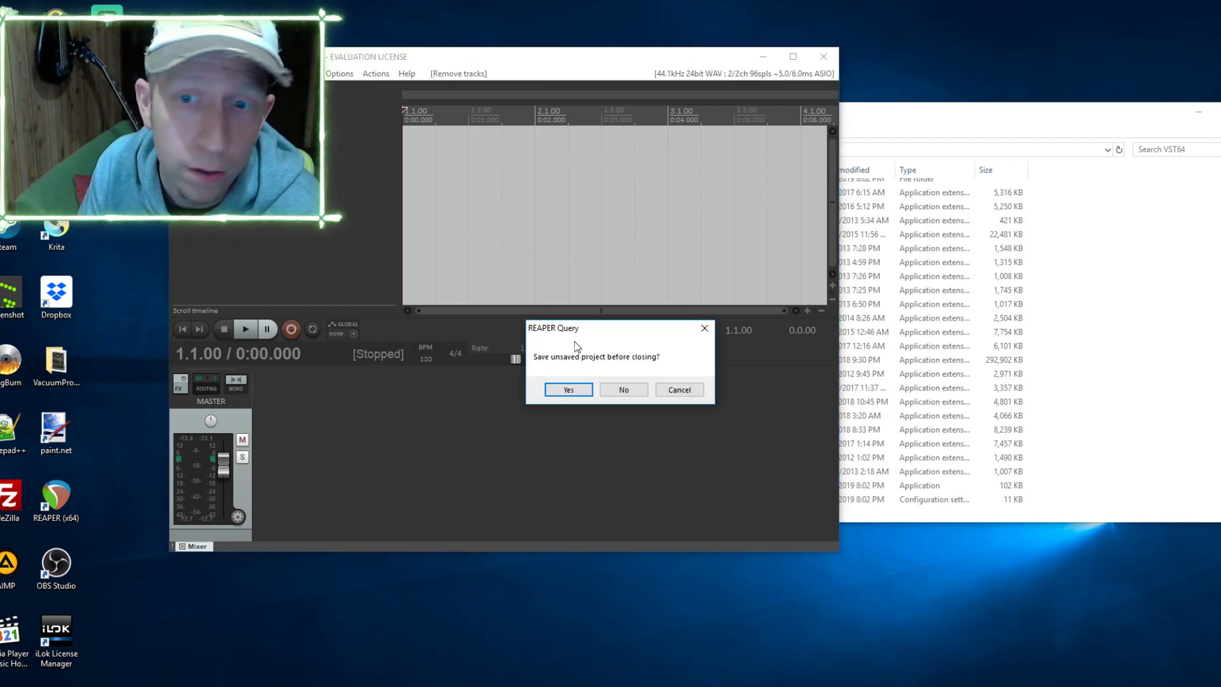
Dismiss REAPER's save prompt and arrange the VacuumPro setup archive on the desktop
{"action": "left_click", "coordinate": [622, 389]}
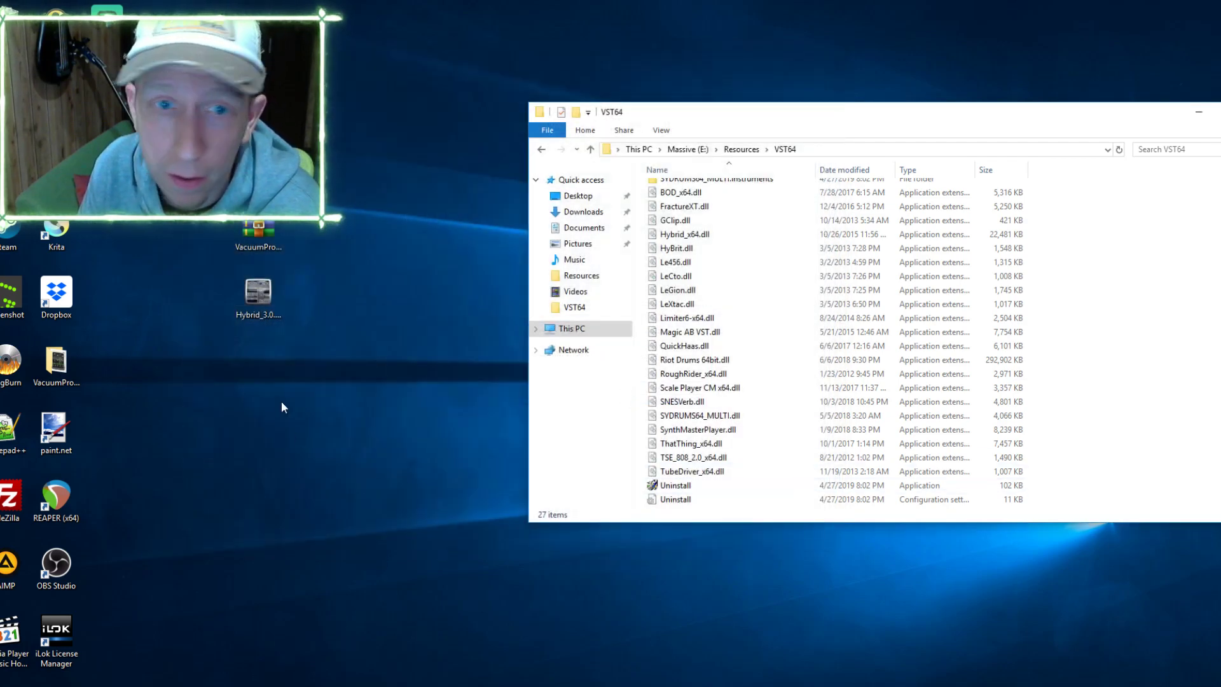
{"action": "left_click", "coordinate": [232, 391]}
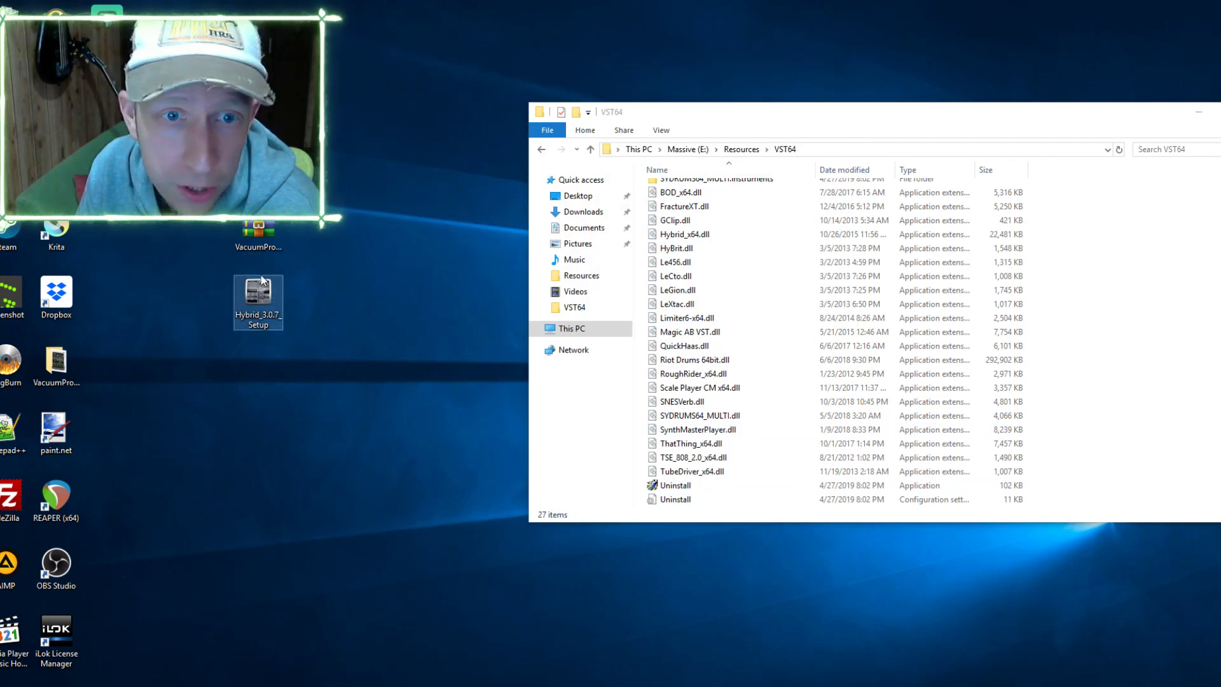
{"action": "left_click", "coordinate": [257, 241]}
{"action": "left_click", "coordinate": [55, 373]}
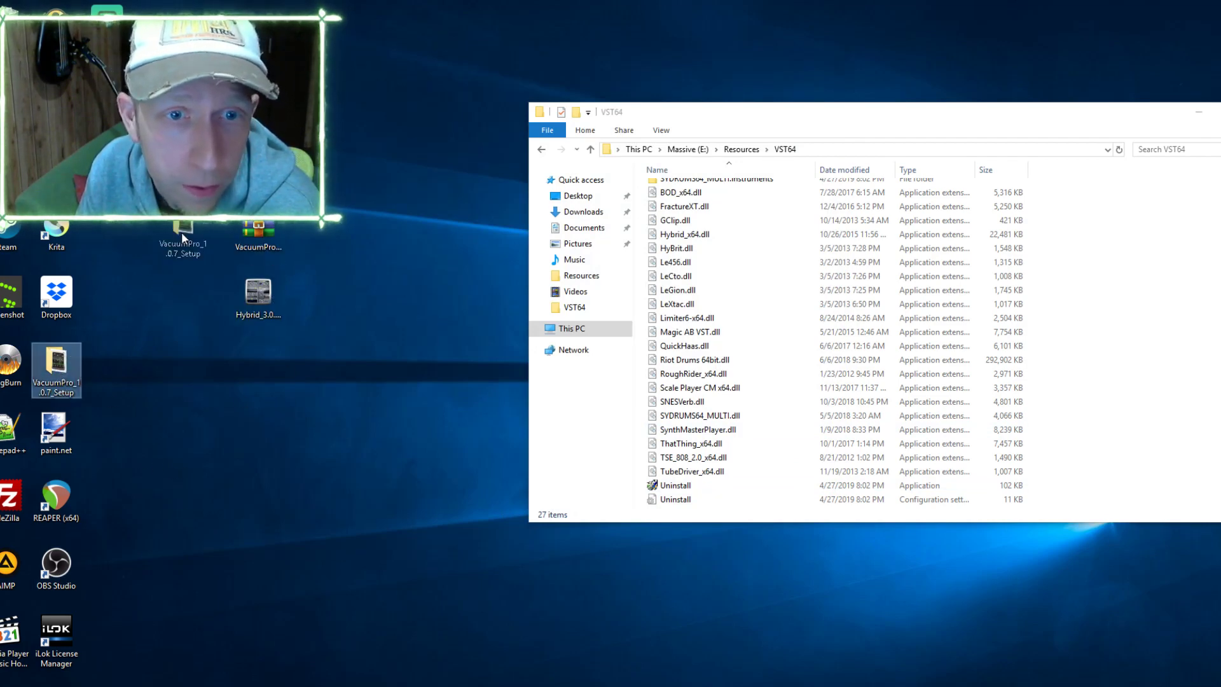
{"action": "left_click_drag", "start_coordinate": [181, 232], "coordinate": [167, 242]}
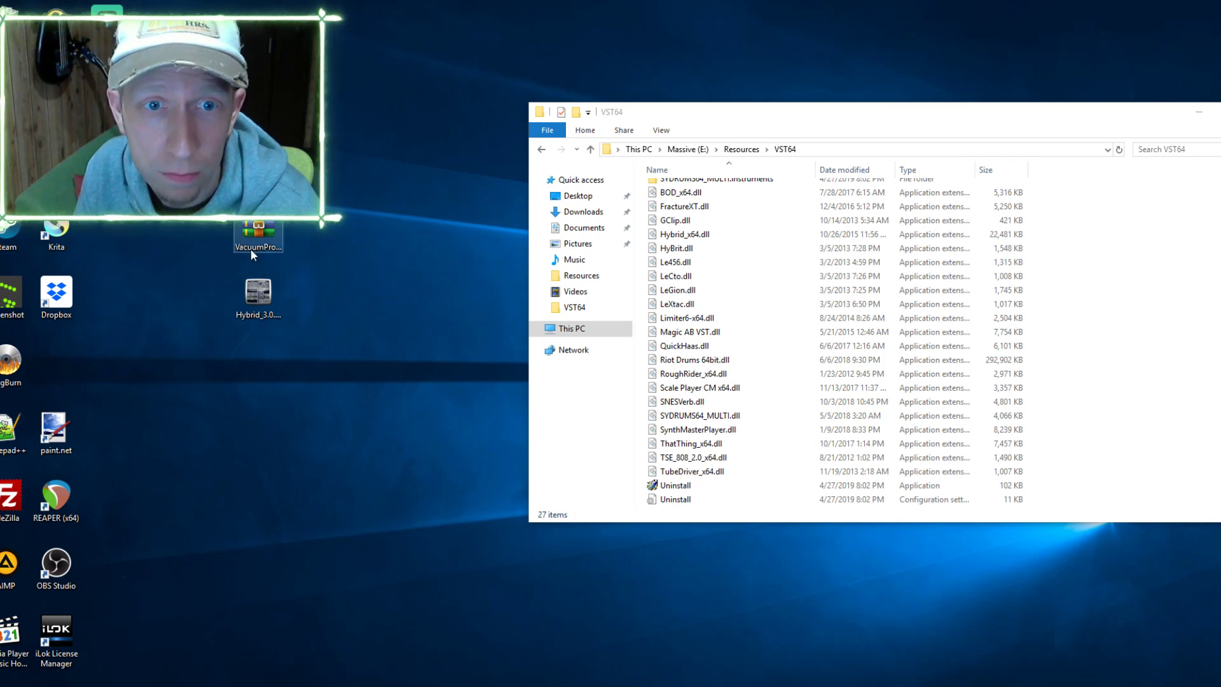
Extract the archive to VacuumPro_1.0.7_Setup\ and open that folder
{"action": "right_click", "coordinate": [247, 230]}
{"action": "left_click", "coordinate": [321, 304]}
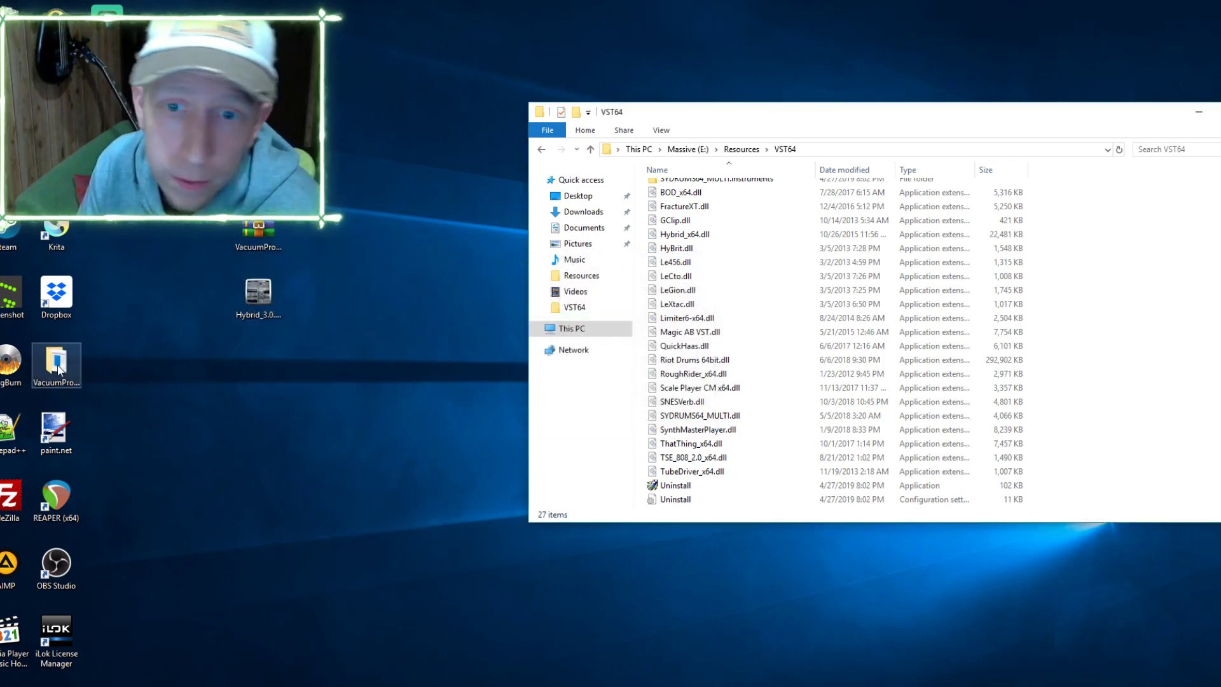
{"action": "left_click_drag", "start_coordinate": [59, 370], "coordinate": [160, 237]}
{"action": "double_click", "coordinate": [160, 234]}
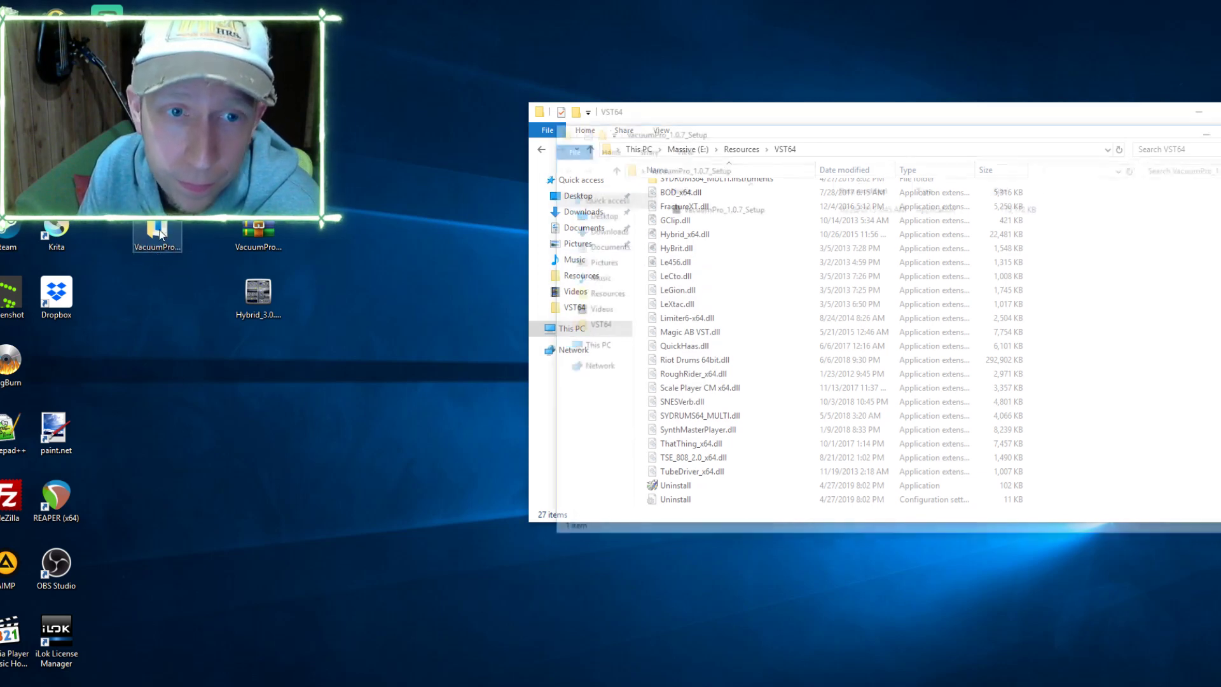
{"action": "left_click", "coordinate": [781, 207]}
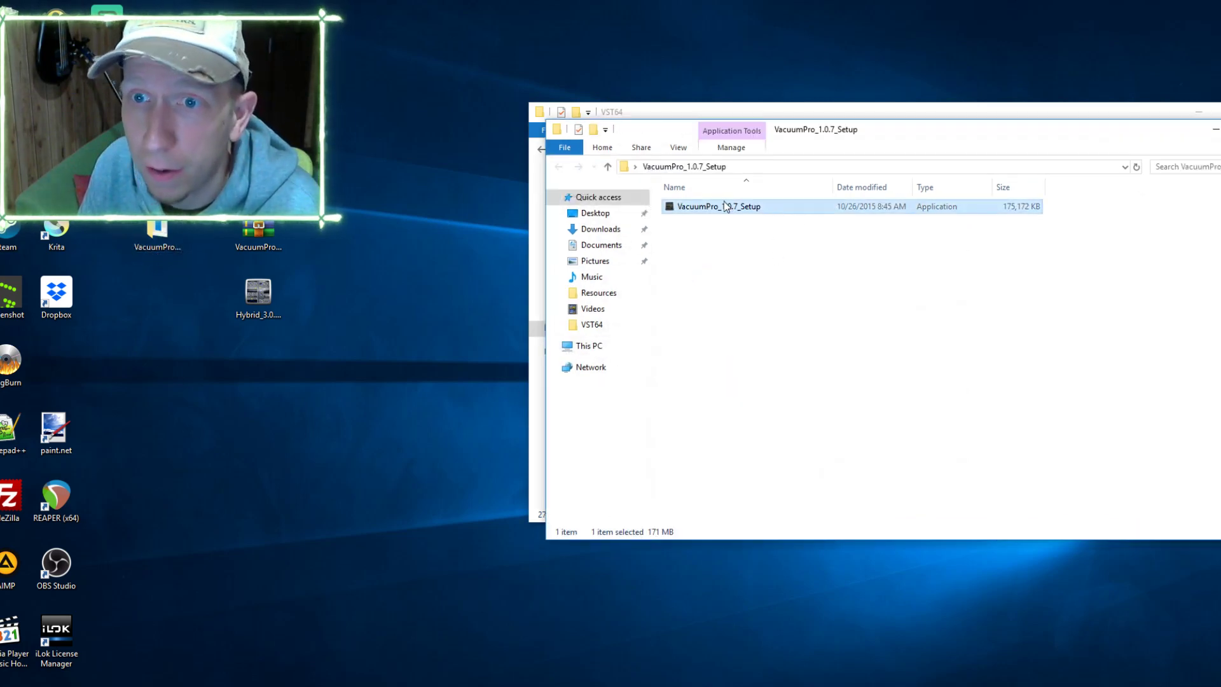
{"action": "left_click_drag", "start_coordinate": [855, 135], "coordinate": [479, 167]}
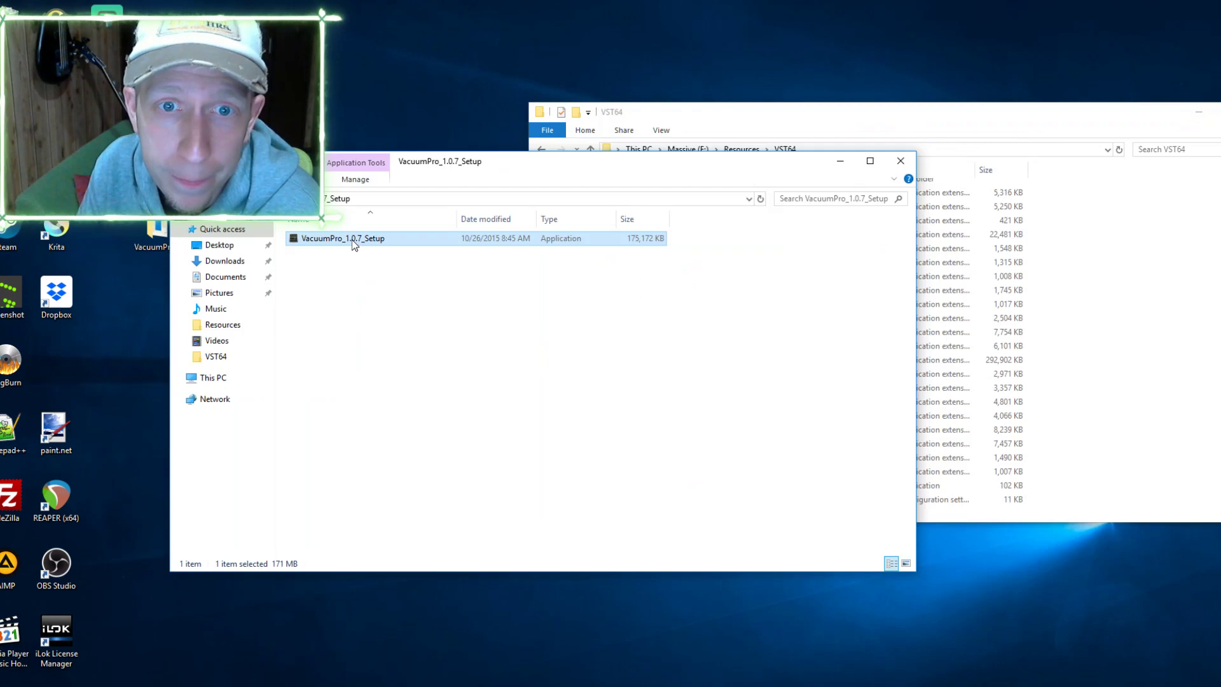
Launch VacuumPro Setup and accept the license agreement
{"action": "double_click", "coordinate": [352, 240]}
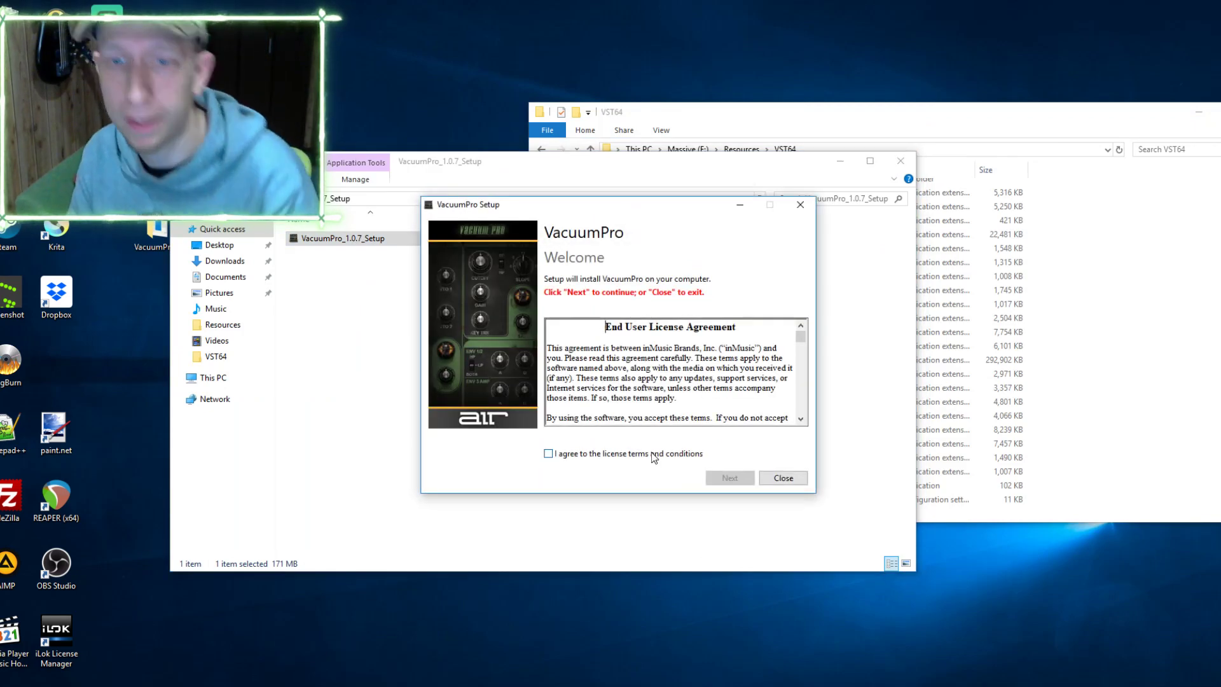
{"action": "left_click", "coordinate": [654, 454]}
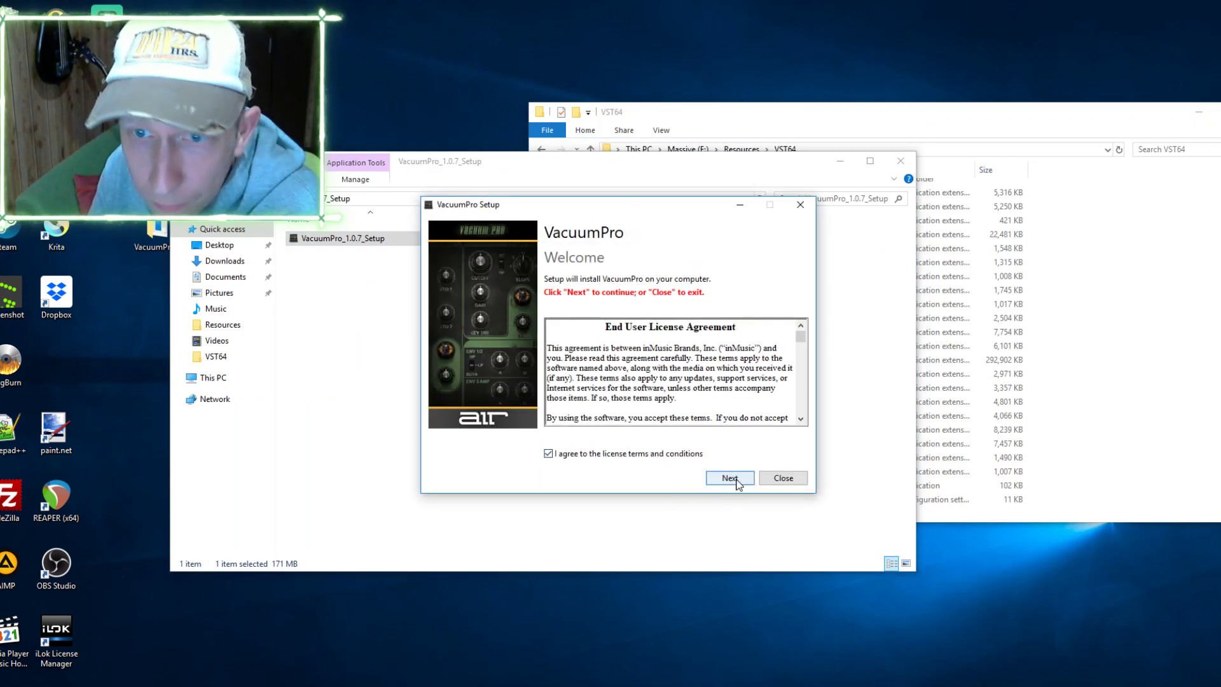
{"action": "left_click", "coordinate": [731, 479]}
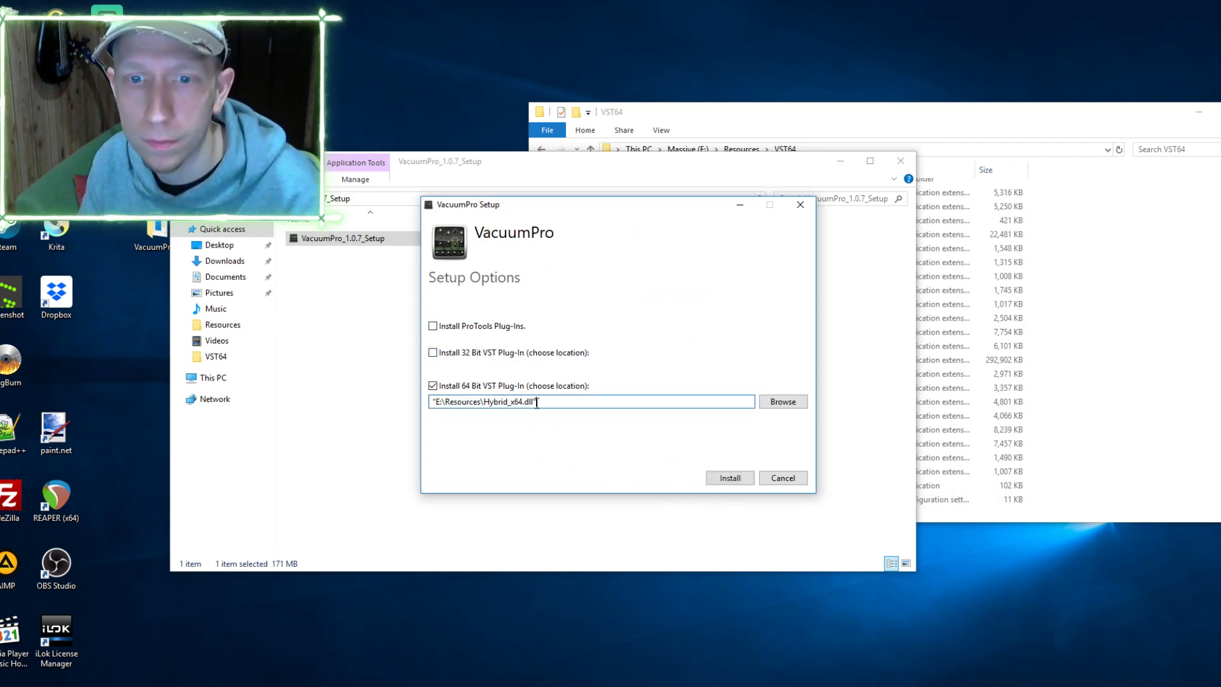
Set the 64-bit VST location to E:\Resources\VST64 and start installing
{"action": "left_click_drag", "start_coordinate": [536, 402], "coordinate": [370, 403]}
{"action": "left_click", "coordinate": [683, 143]}
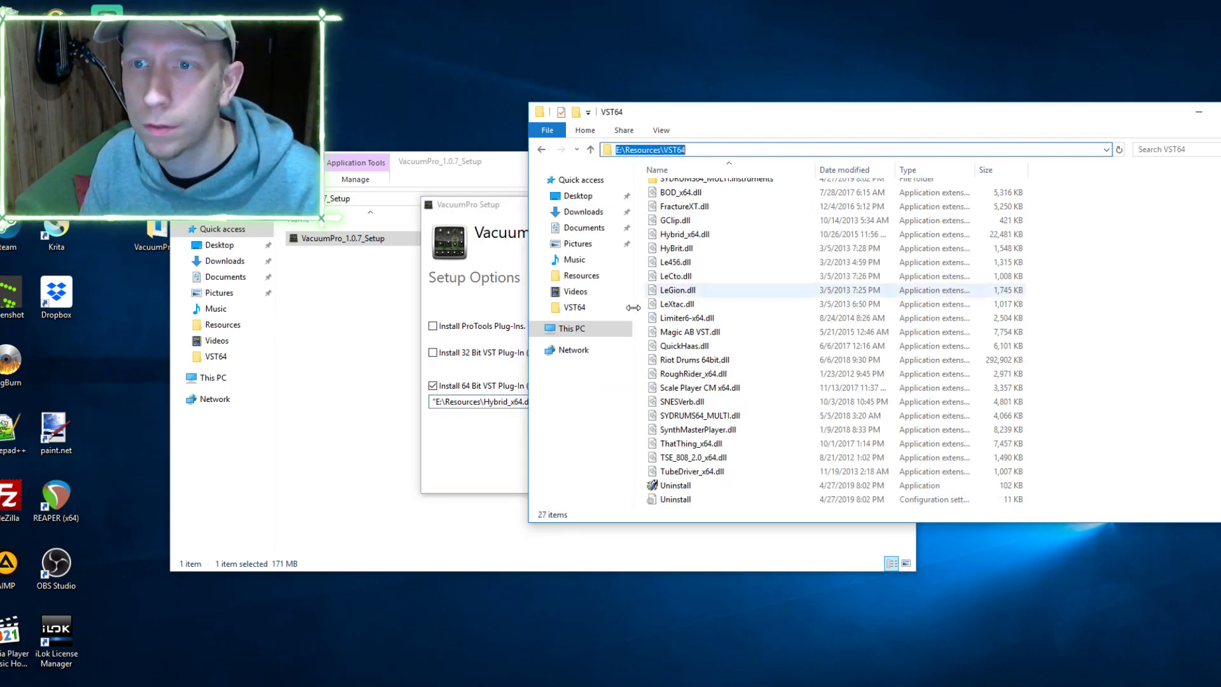
{"action": "left_click", "coordinate": [480, 466]}
{"action": "left_click", "coordinate": [582, 399]}
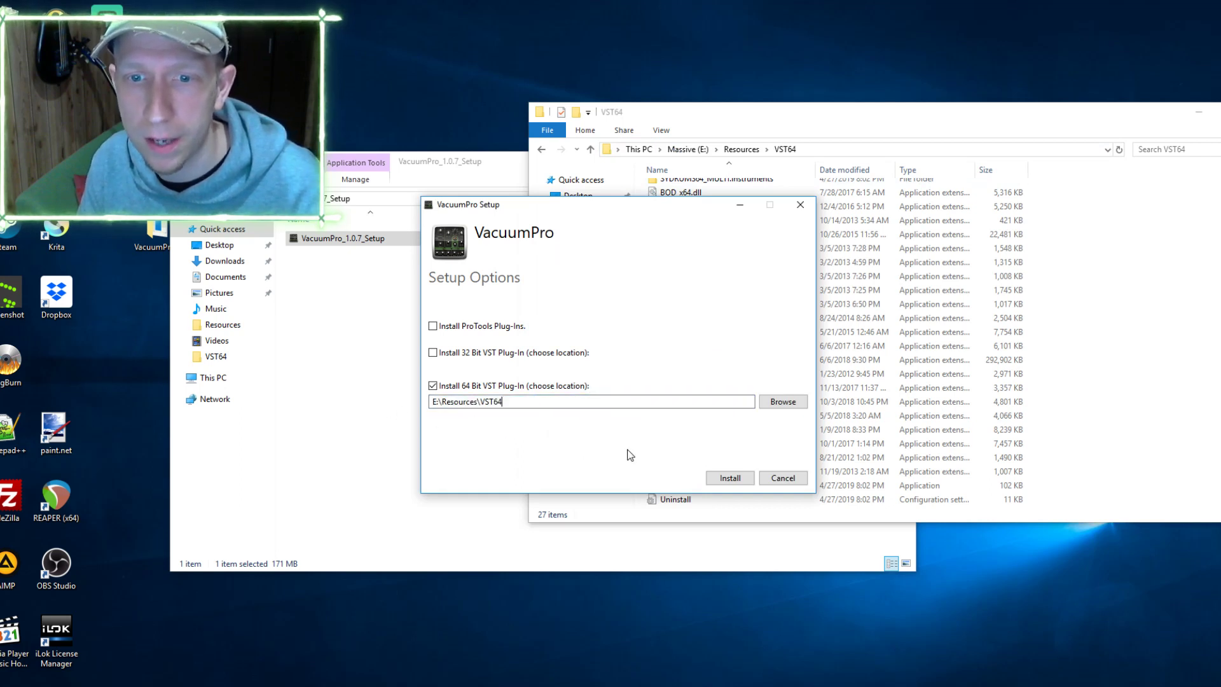
{"action": "left_click", "coordinate": [724, 481]}
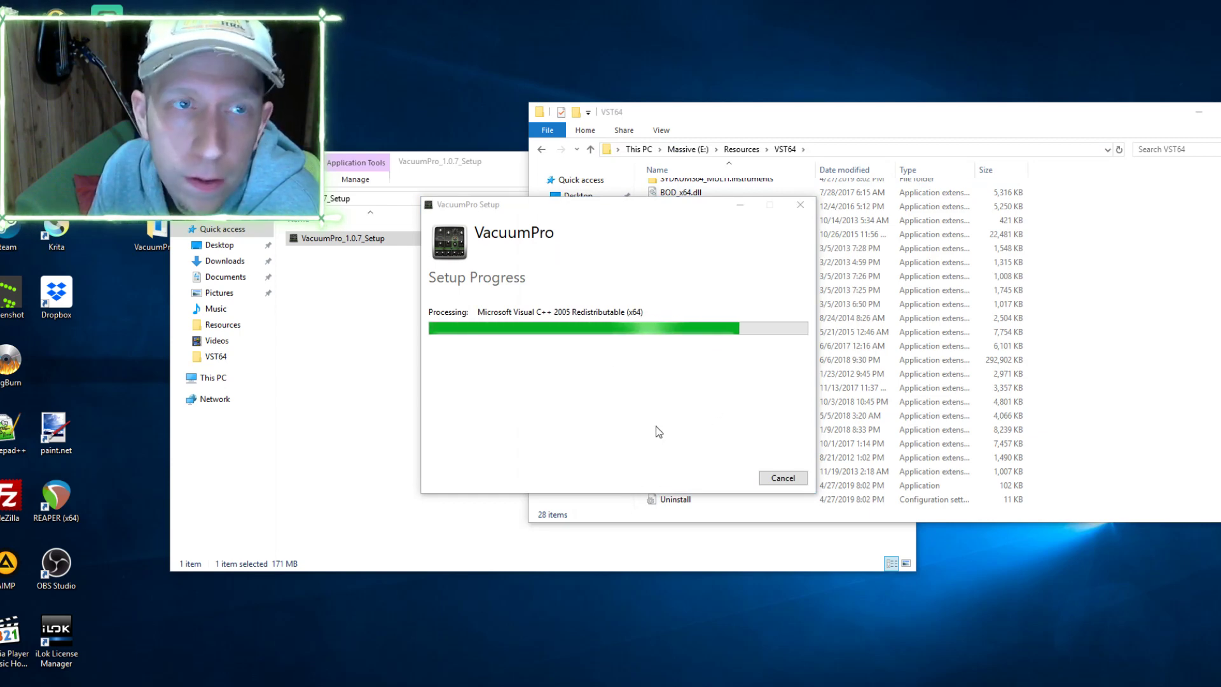
Find the new VacuumPro_x64.dll in VST64 and paste it into the Resources folder
{"action": "left_click", "coordinate": [798, 121]}
{"action": "left_click", "coordinate": [731, 387]}
{"action": "scroll", "coordinate": [731, 387], "scroll_direction": "down", "scroll_amount": 1}
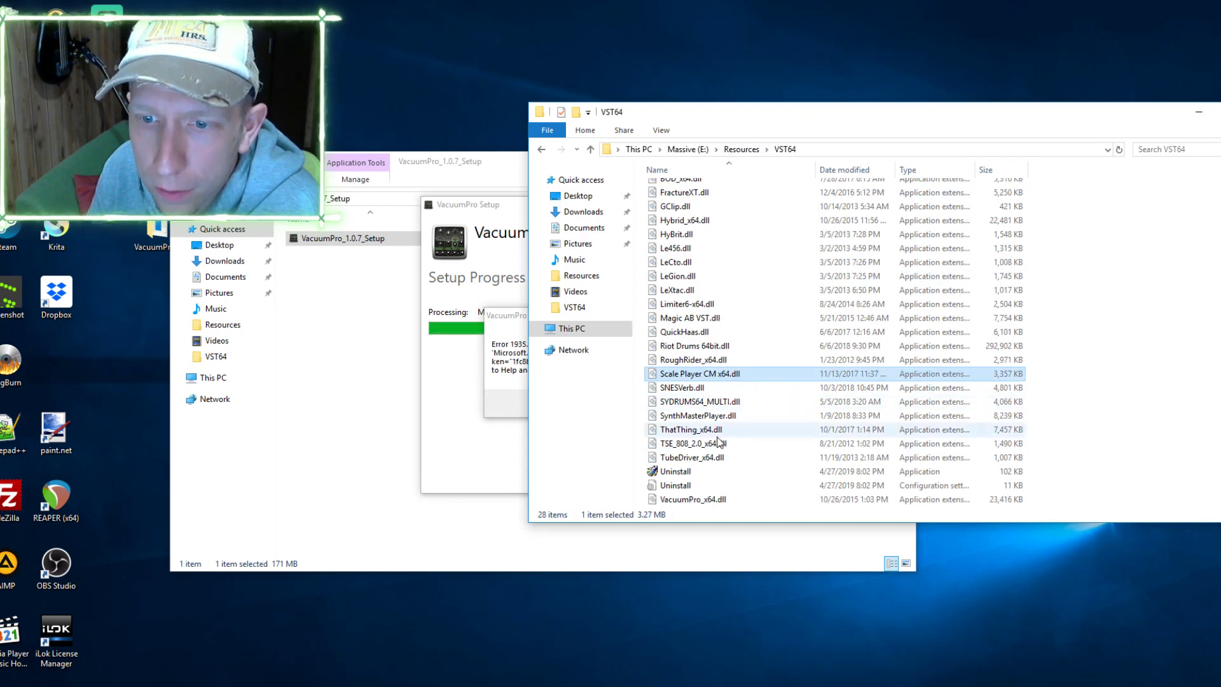
{"action": "left_click", "coordinate": [707, 501]}
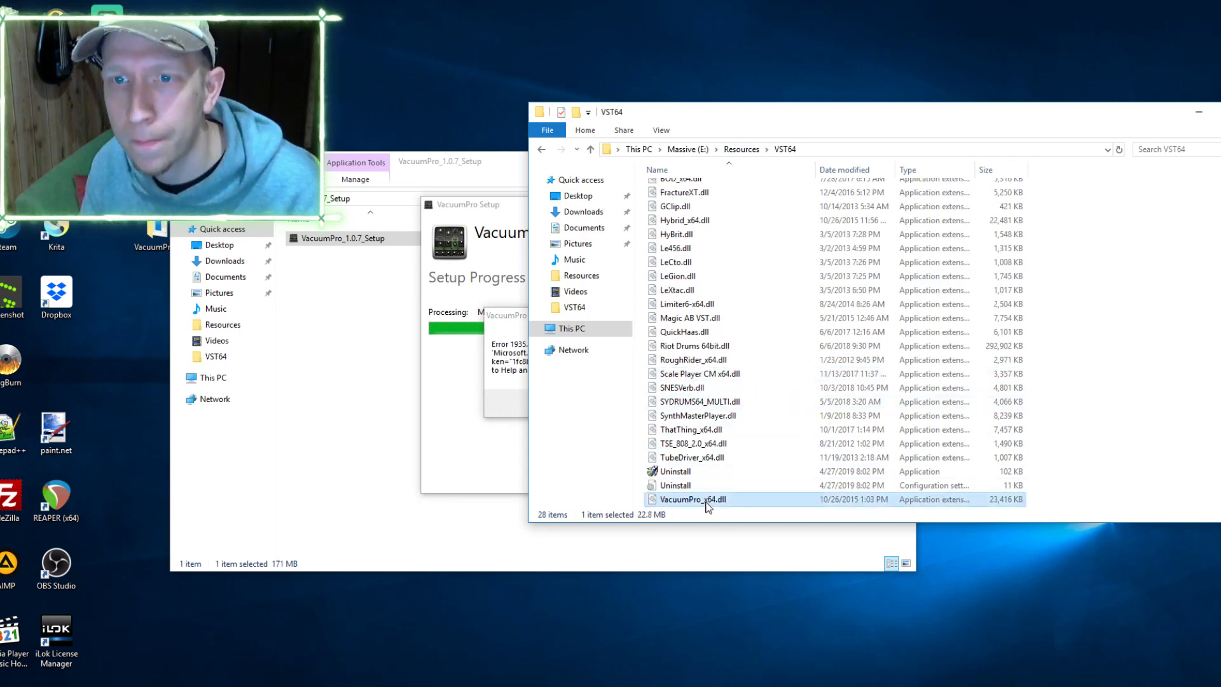
{"action": "left_click", "coordinate": [741, 150]}
{"action": "key", "text": "ctrl+v"}
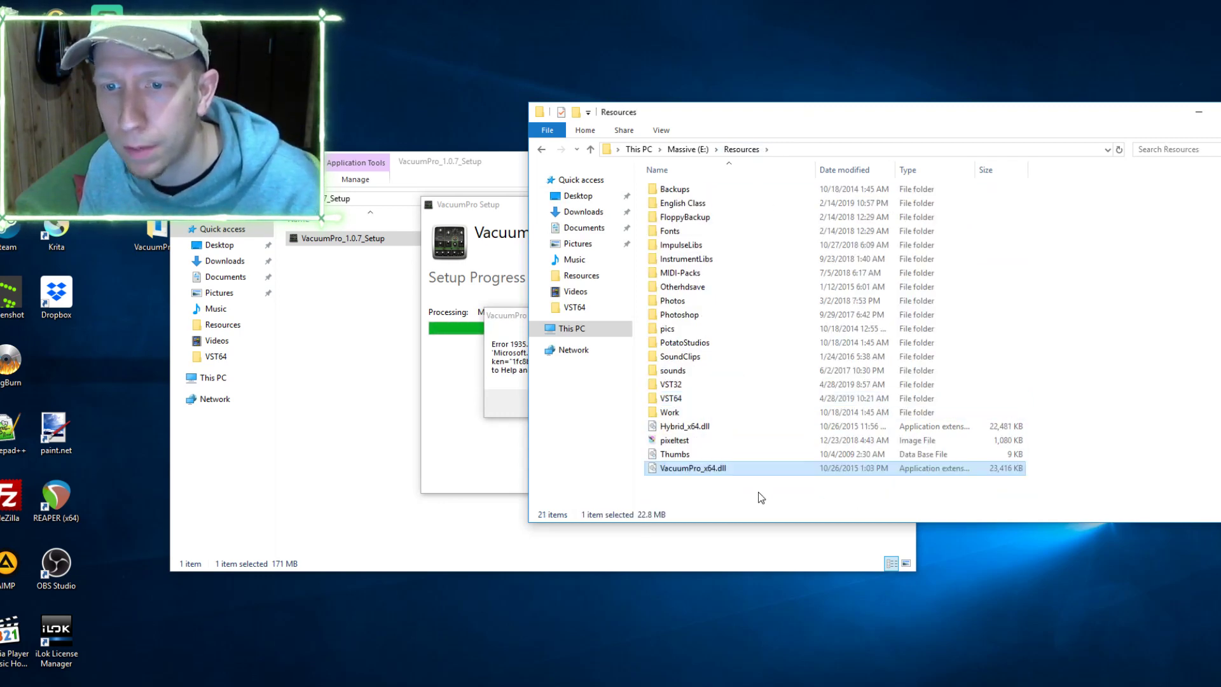
{"action": "left_click", "coordinate": [734, 349]}
Navigate via This PC and Local Disk (C:) to Program Files (x86)
{"action": "left_click", "coordinate": [591, 329]}
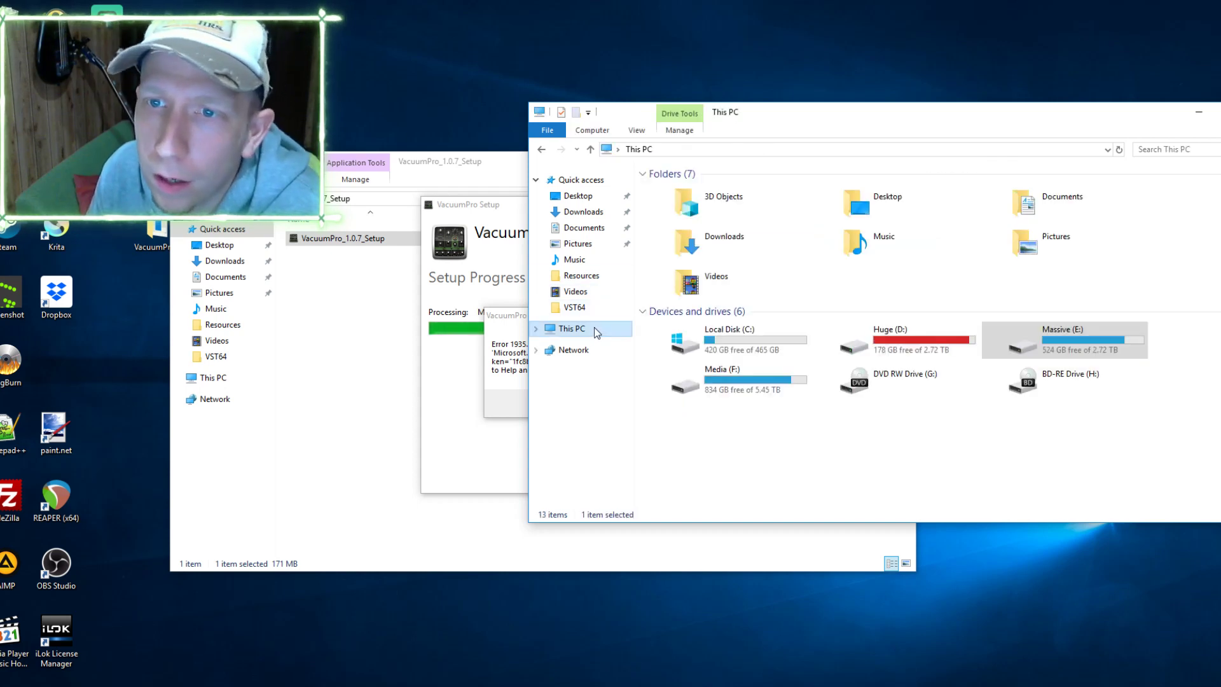
{"action": "double_click", "coordinate": [715, 338]}
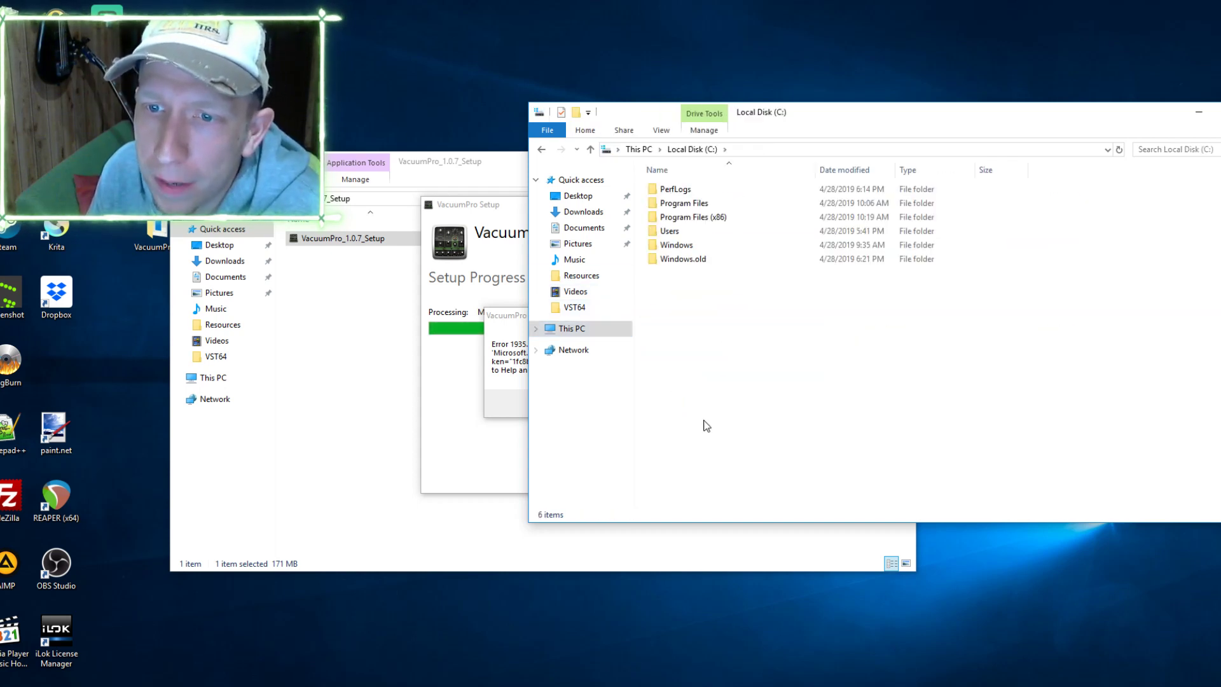
{"action": "double_click", "coordinate": [691, 217]}
{"action": "left_click", "coordinate": [675, 205]}
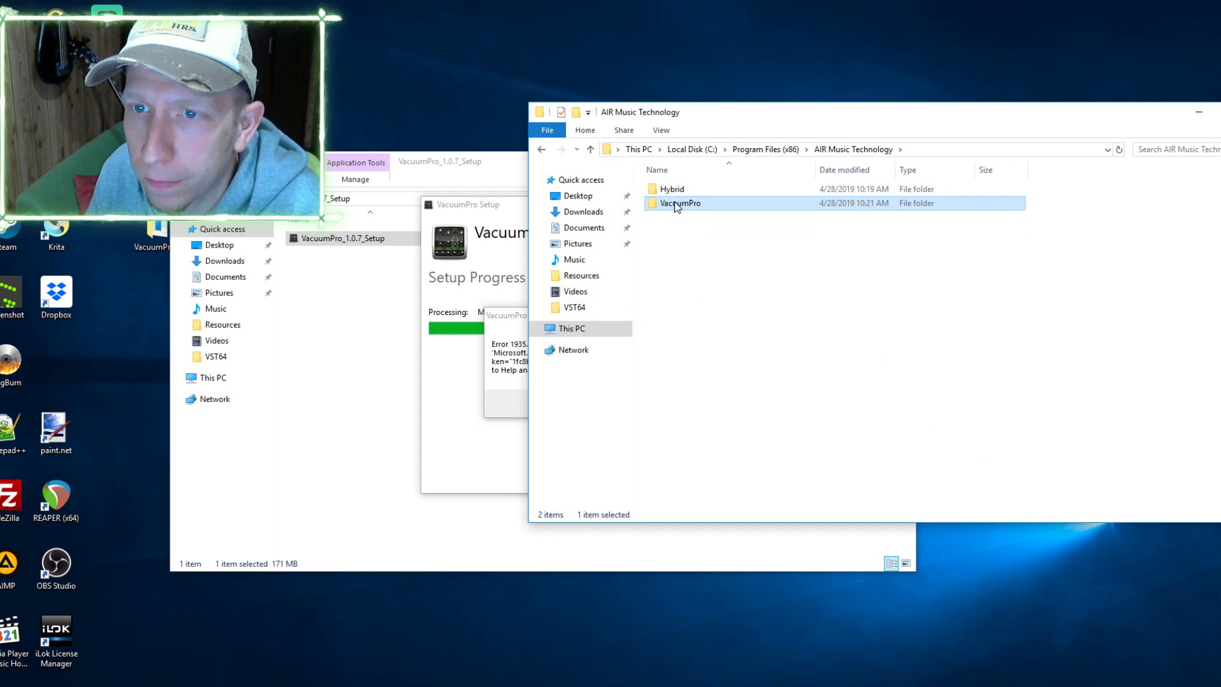
{"action": "key", "text": "BackSpace"}
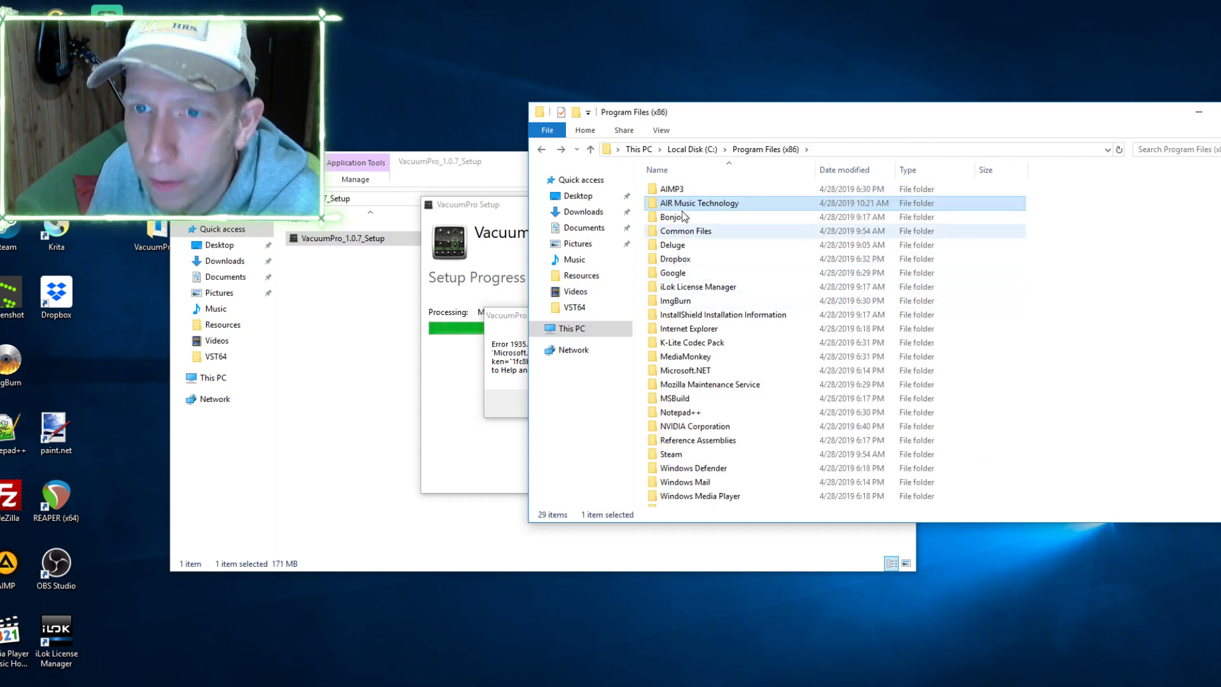
Paste an 'AIR Music Technology - Copy' backup with admin approval, then dismiss the installer error
{"action": "left_click", "coordinate": [1152, 272]}
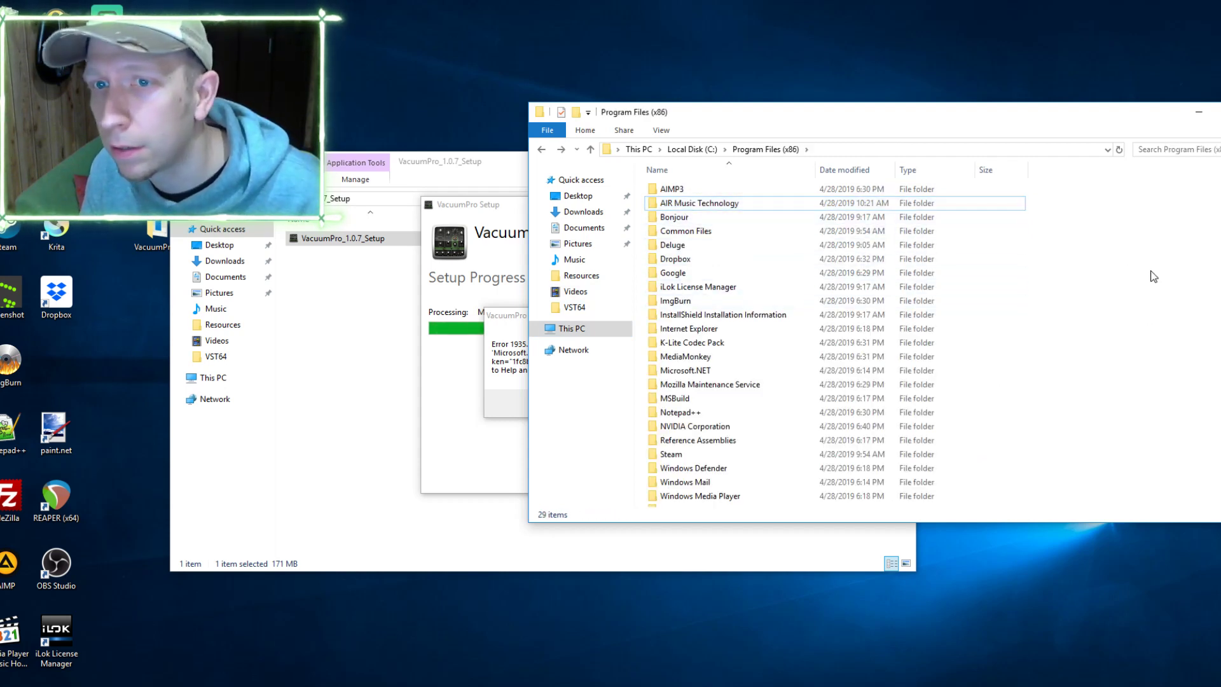
{"action": "key", "text": "ctrl+v"}
{"action": "left_click", "coordinate": [599, 265]}
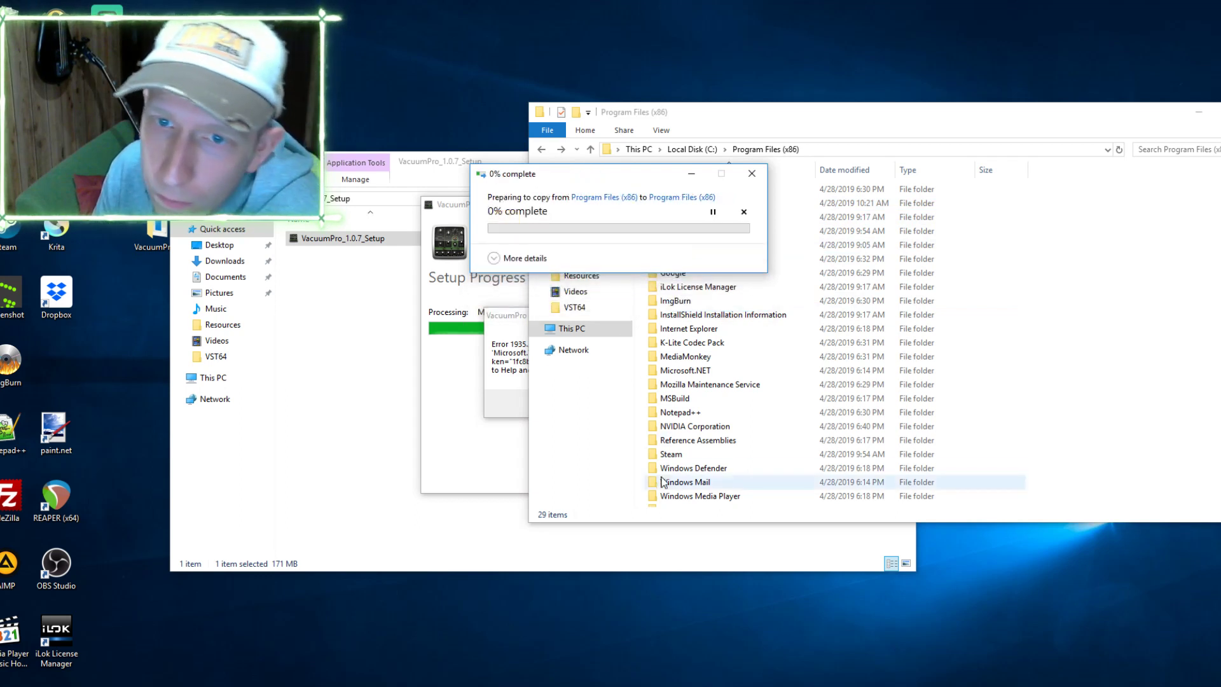
{"action": "left_click", "coordinate": [506, 384]}
{"action": "left_click", "coordinate": [715, 406]}
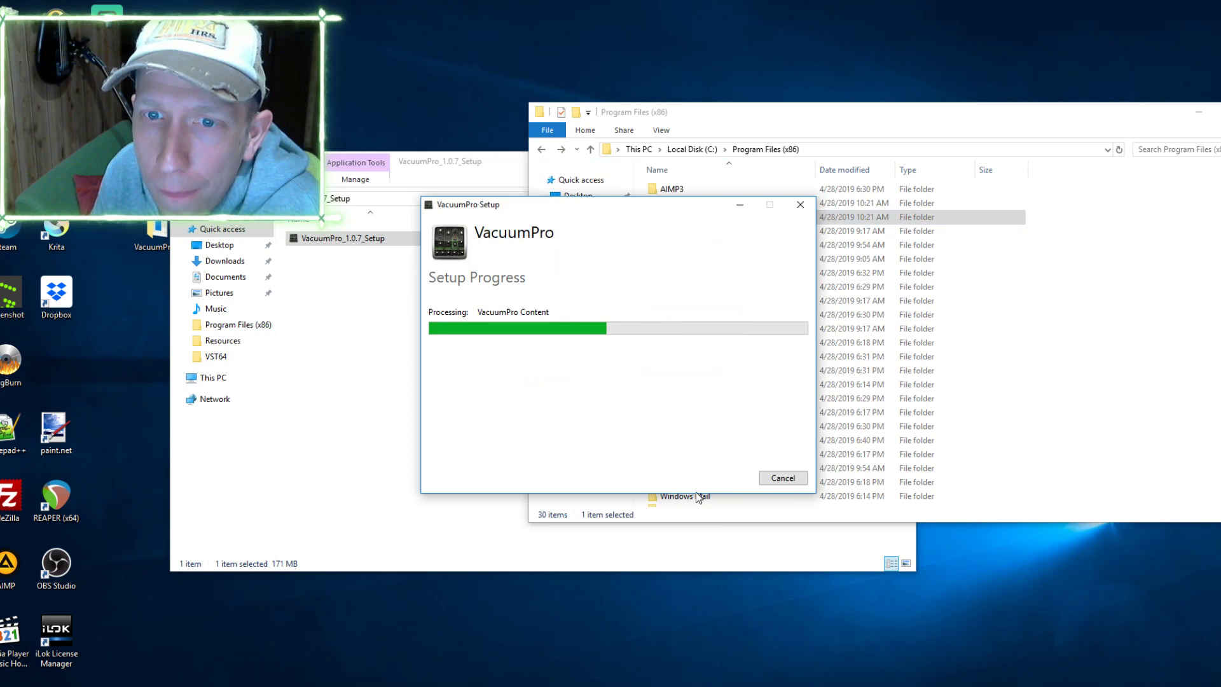
Close the setup-failed message and inspect both AIR Music Technology folders
{"action": "left_click", "coordinate": [782, 477]}
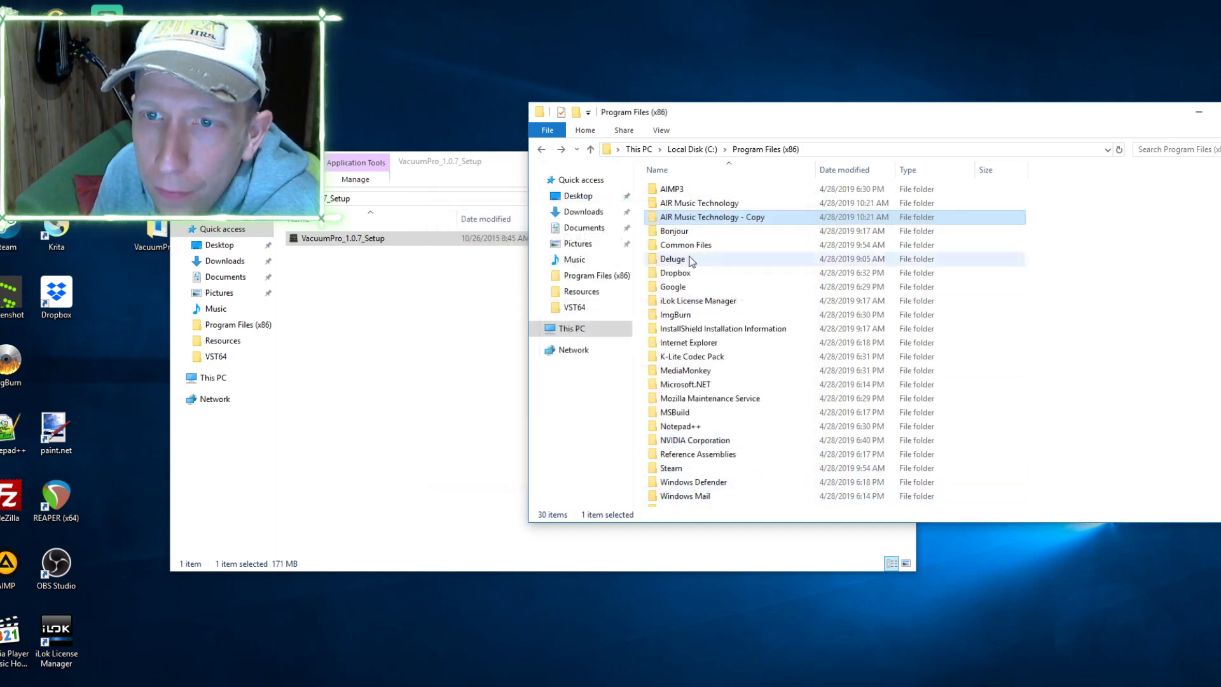
{"action": "double_click", "coordinate": [692, 202]}
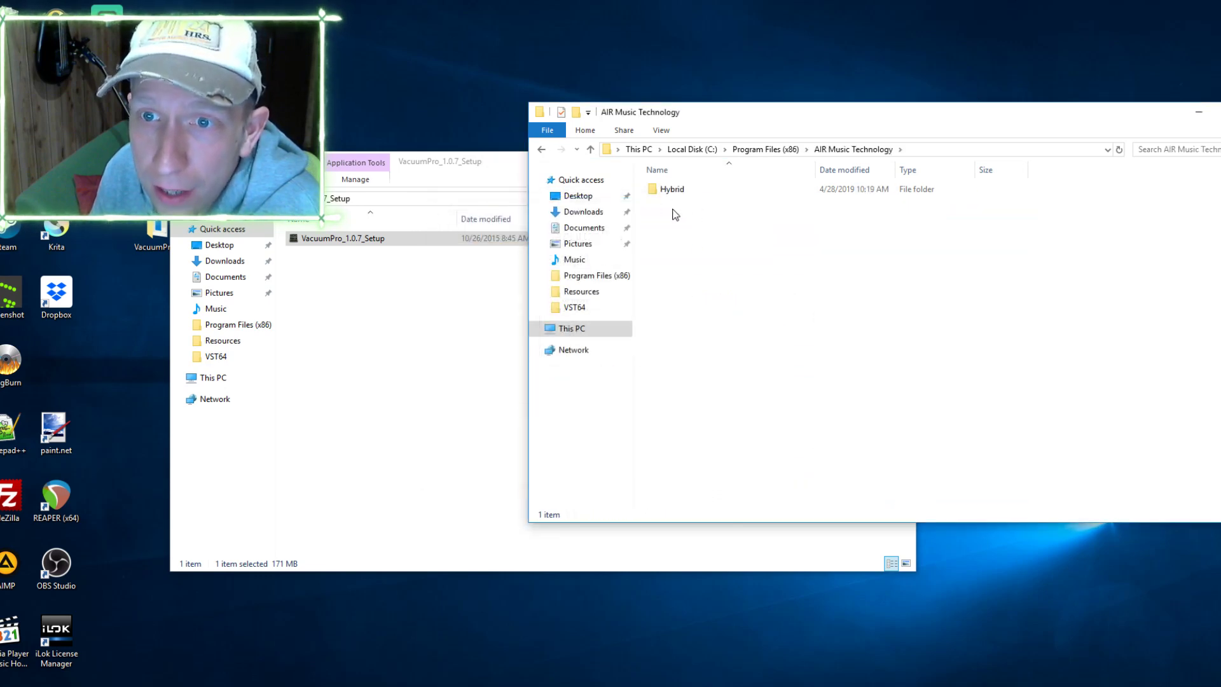
{"action": "key", "text": "BackSpace"}
{"action": "double_click", "coordinate": [693, 217]}
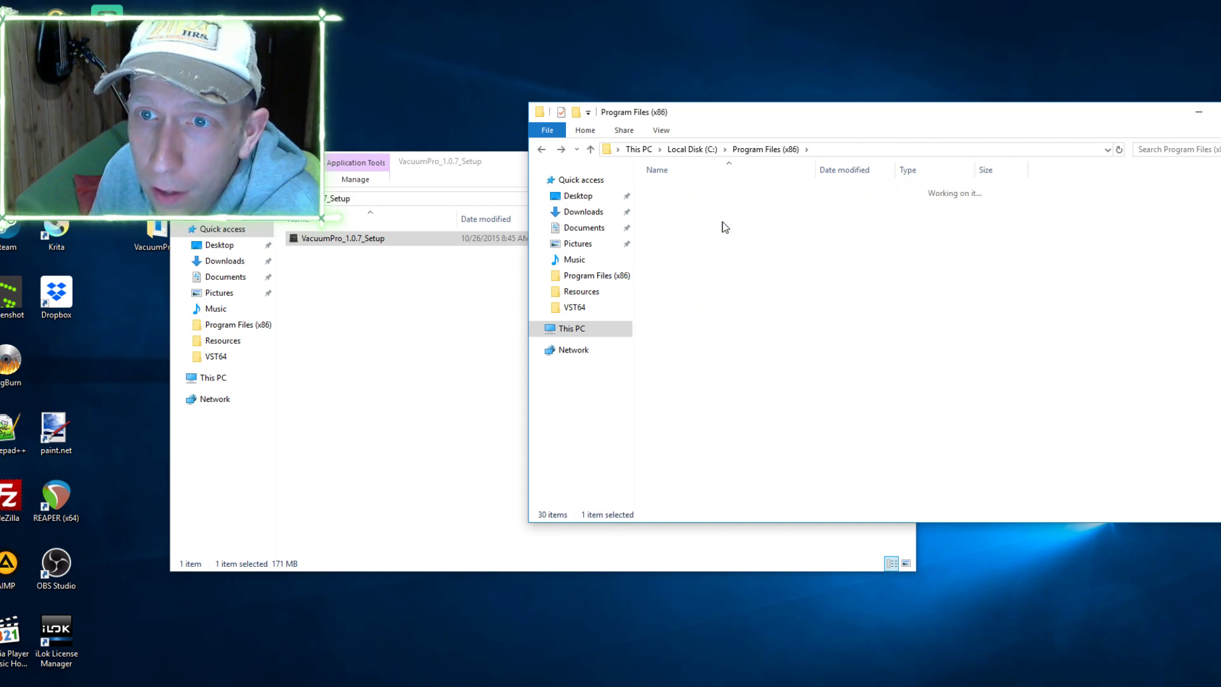
{"action": "key", "text": "BackSpace"}
Delete the original AIR Music Technology folder and rename the copy to 'AIR Music Technology'
{"action": "key", "text": "Up"}
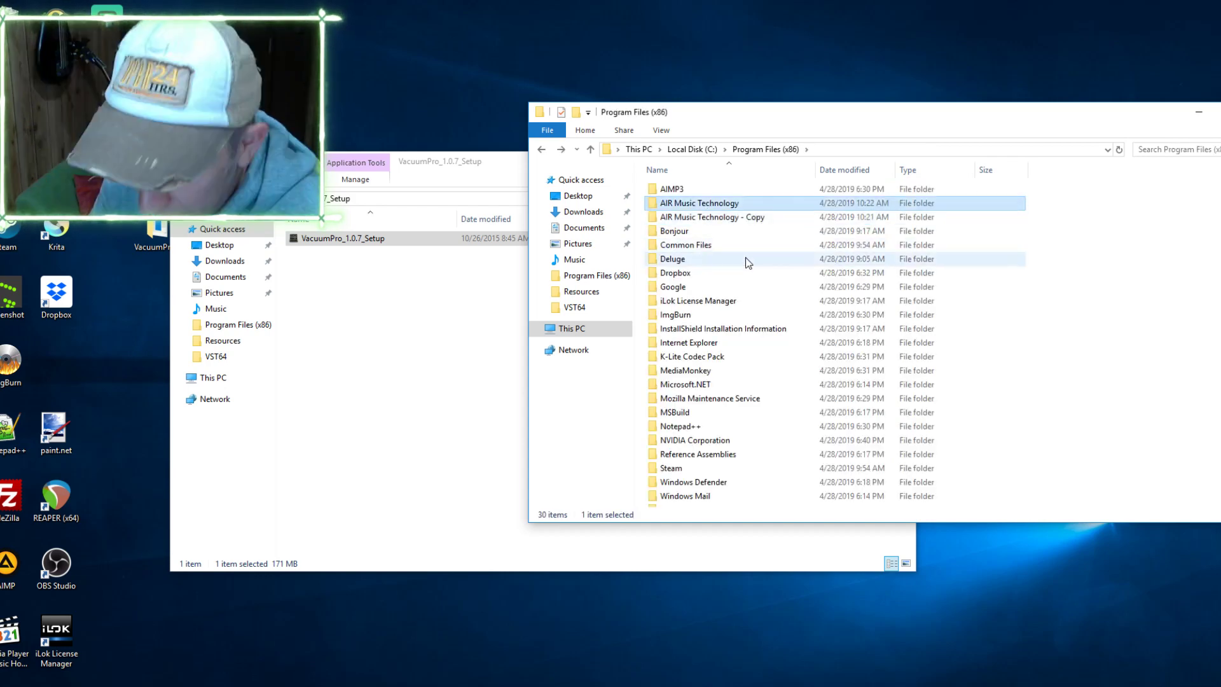
{"action": "key", "text": "Delete"}
{"action": "key", "text": "Return"}
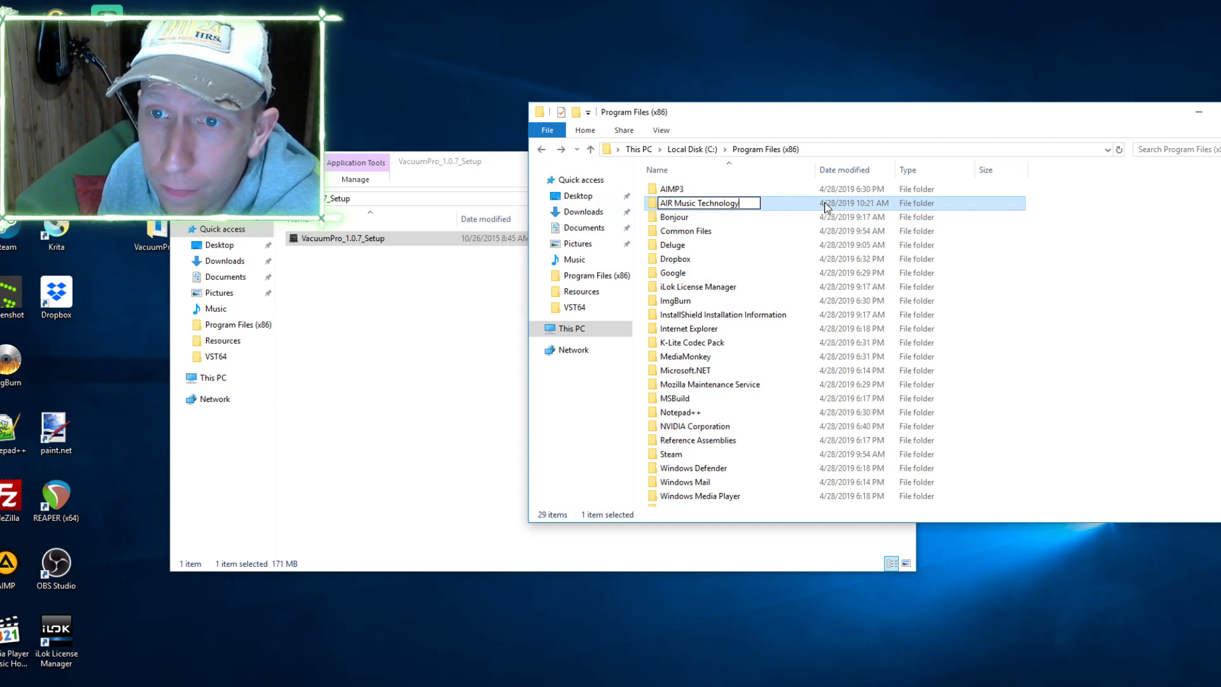
{"action": "key", "text": "Return"}
{"action": "left_click", "coordinate": [607, 407]}
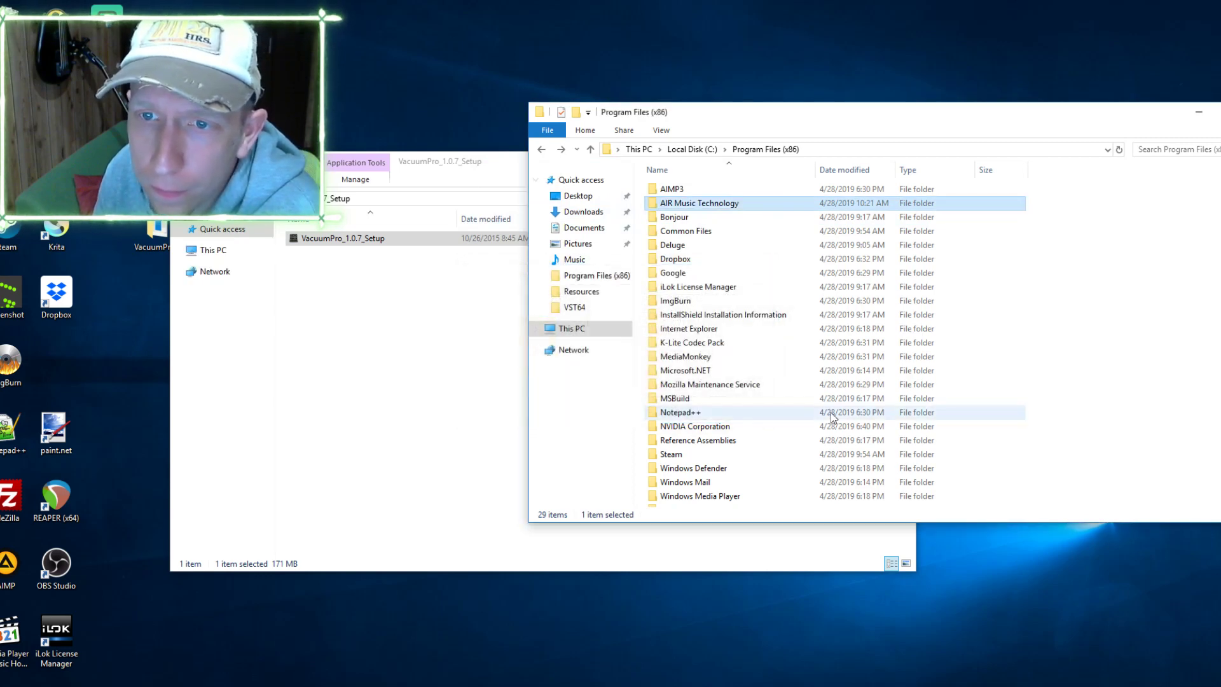
Copy VacuumPro_x64.dll from E:\Resources into the VST64 folder
{"action": "left_click", "coordinate": [574, 307]}
{"action": "scroll", "coordinate": [745, 278], "scroll_direction": "down", "scroll_amount": 2}
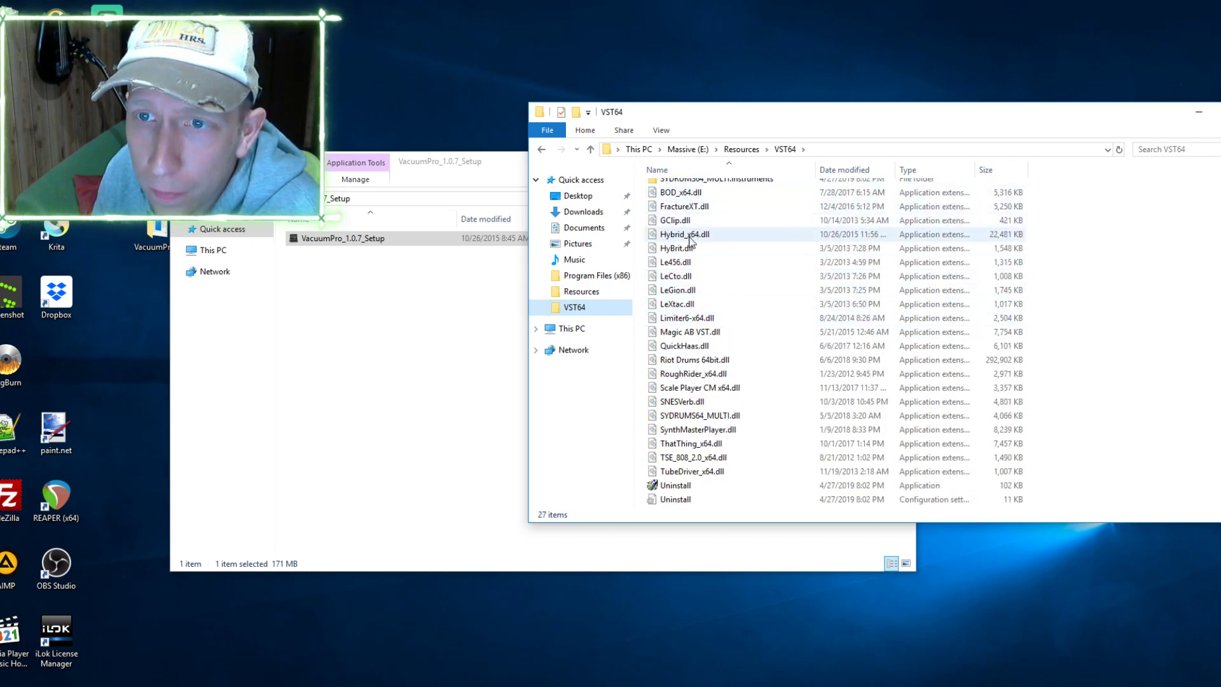
{"action": "left_click", "coordinate": [741, 149]}
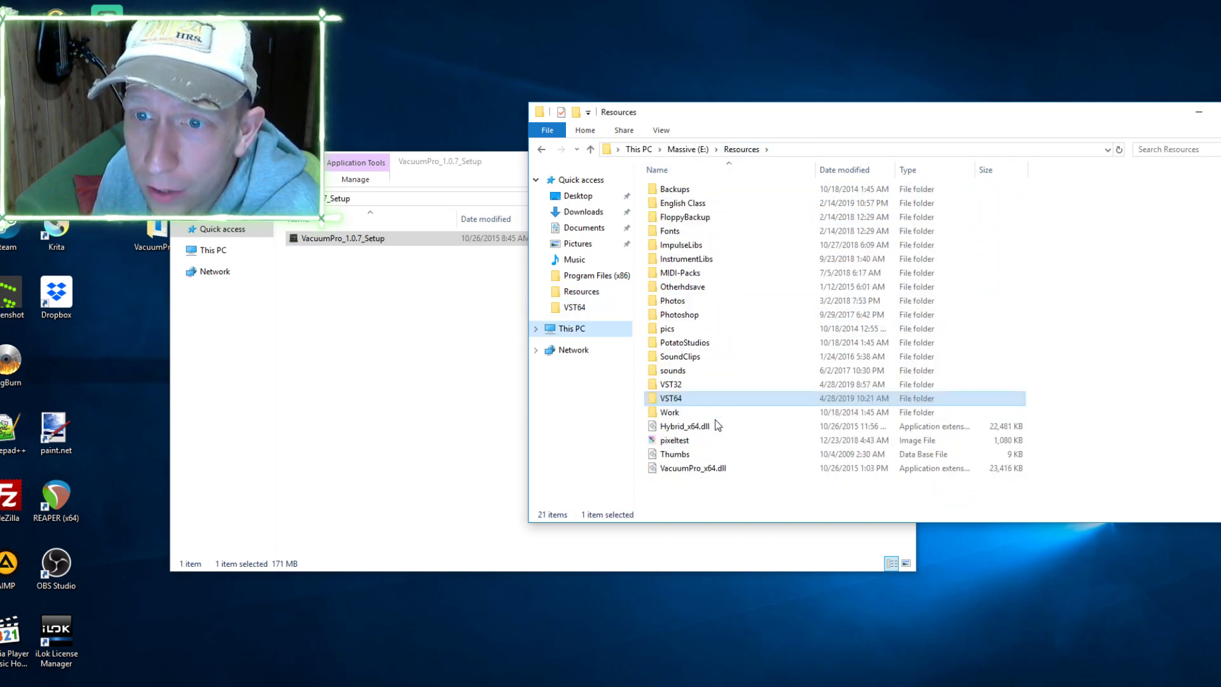
{"action": "left_click", "coordinate": [685, 469]}
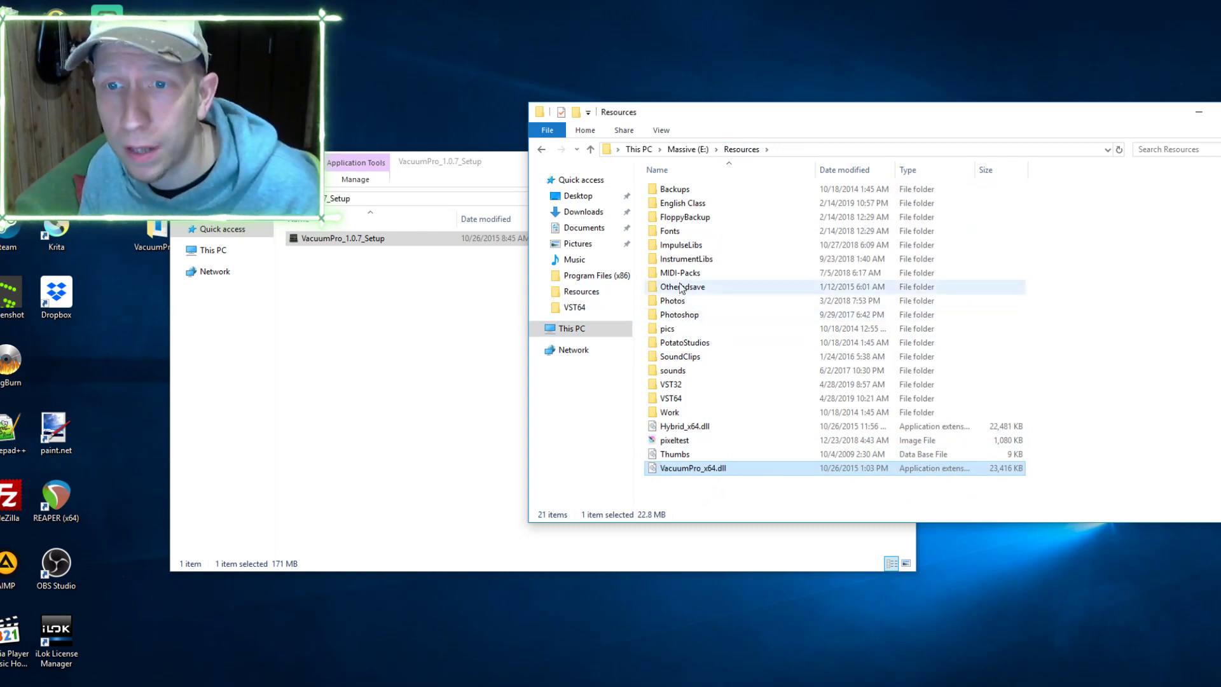
{"action": "double_click", "coordinate": [671, 398]}
{"action": "key", "text": "ctrl+v"}
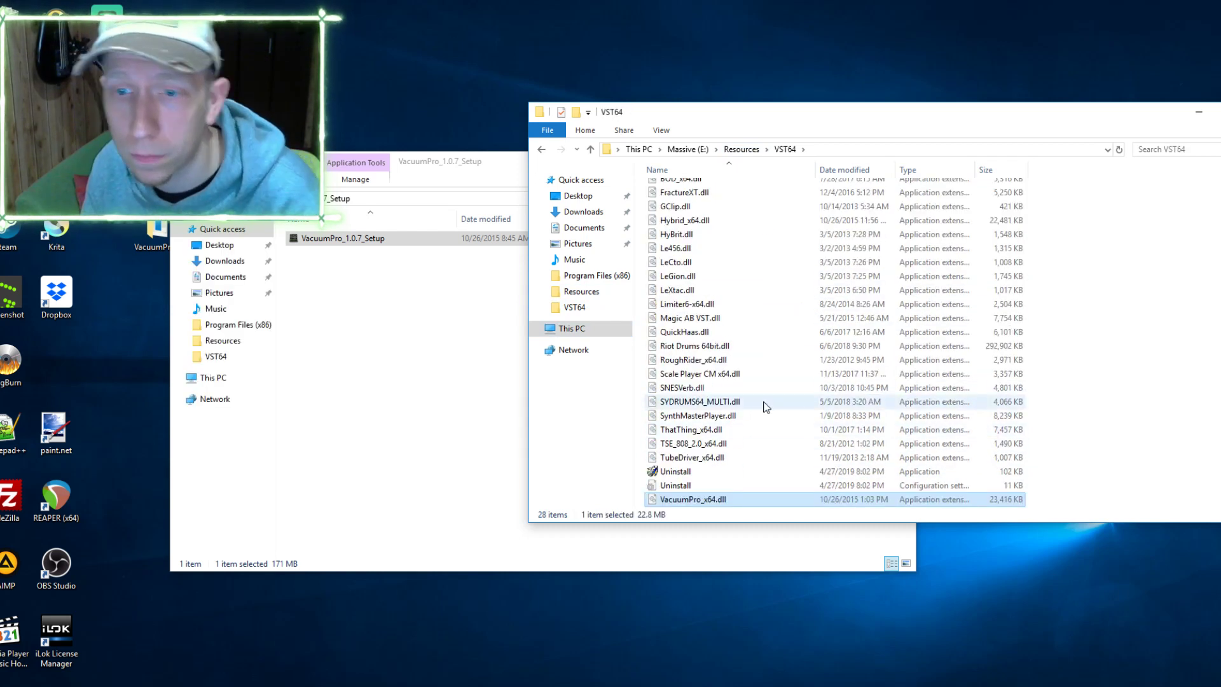
{"action": "left_click", "coordinate": [776, 509]}
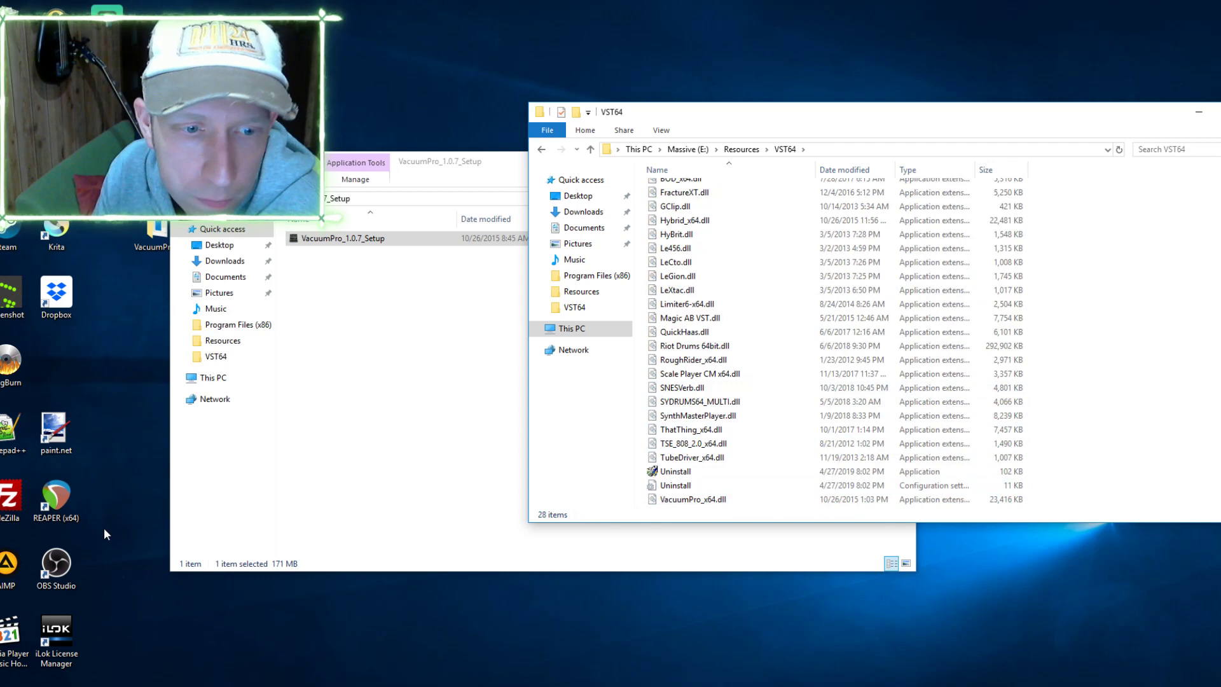
{"action": "left_click", "coordinate": [153, 234]}
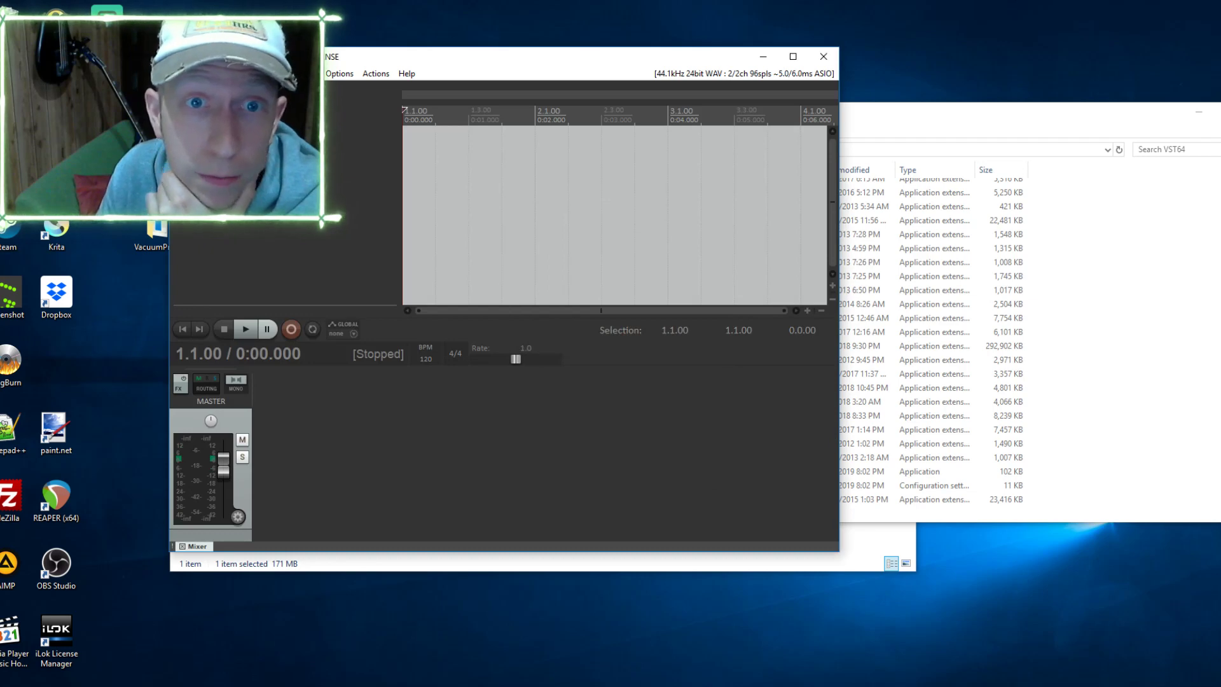
Insert a new virtual-instrument track loaded with VST: VacuumPro
{"action": "left_click", "coordinate": [261, 74]}
{"action": "left_click", "coordinate": [293, 105]}
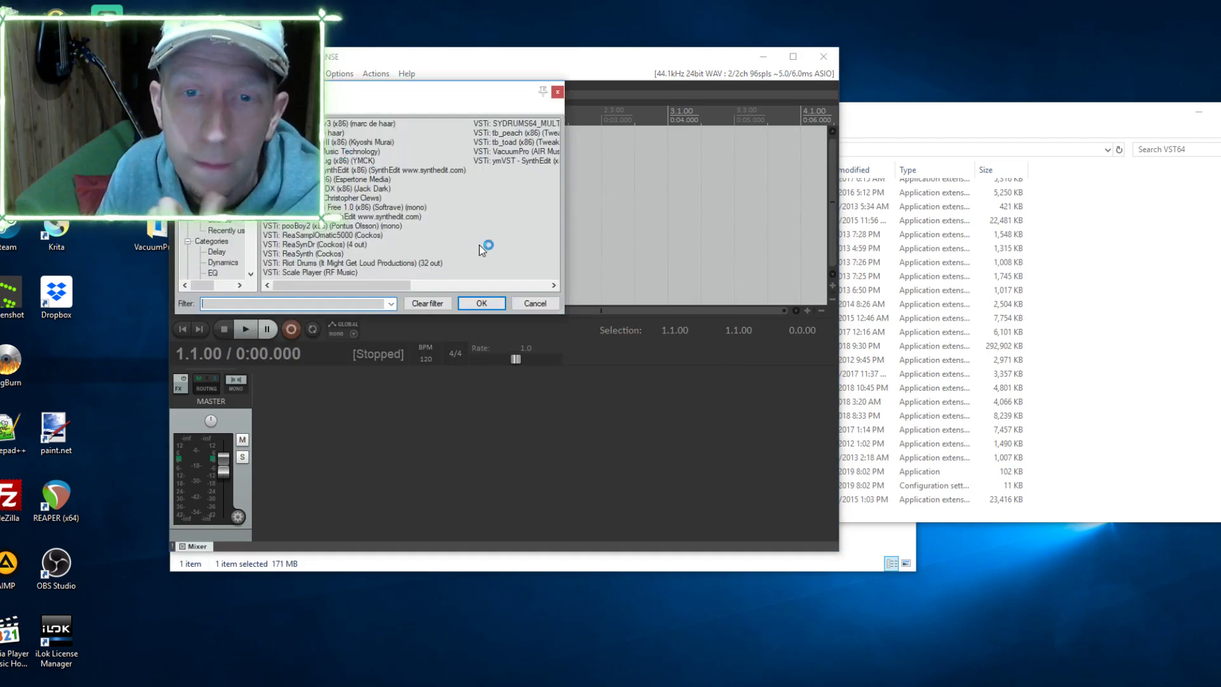
{"action": "double_click", "coordinate": [516, 151]}
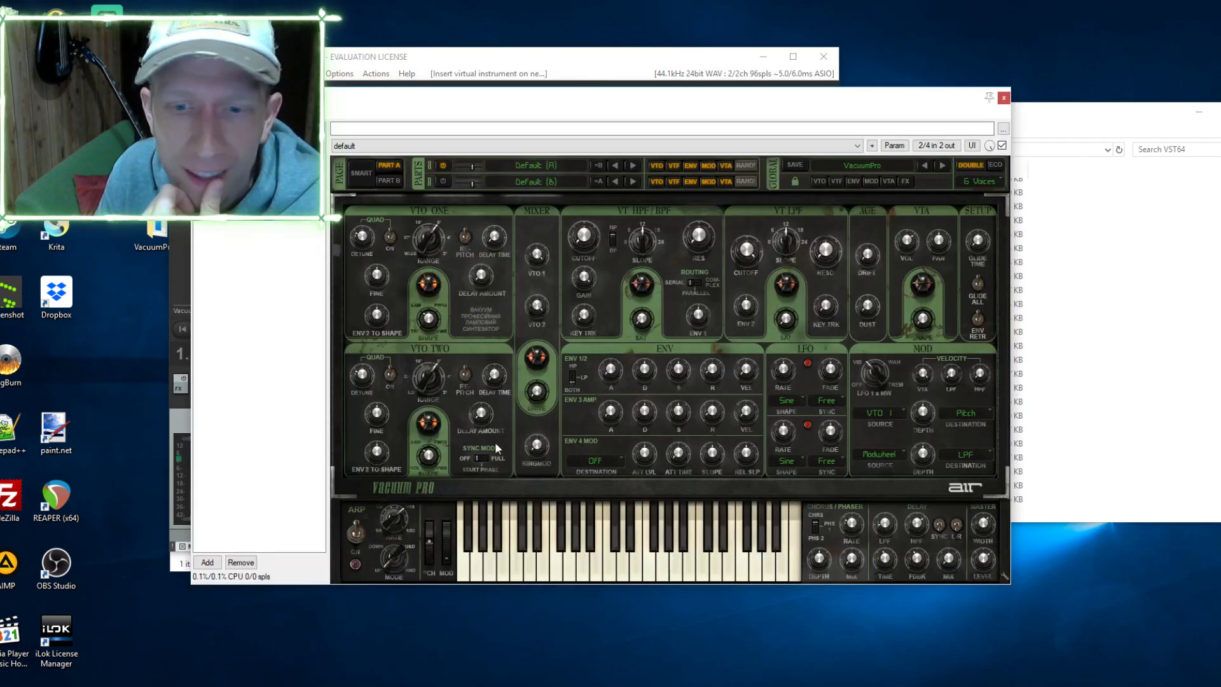
Step through presets to 04 Supersmooth Lead and close the FX chain window
{"action": "left_click", "coordinate": [942, 166]}
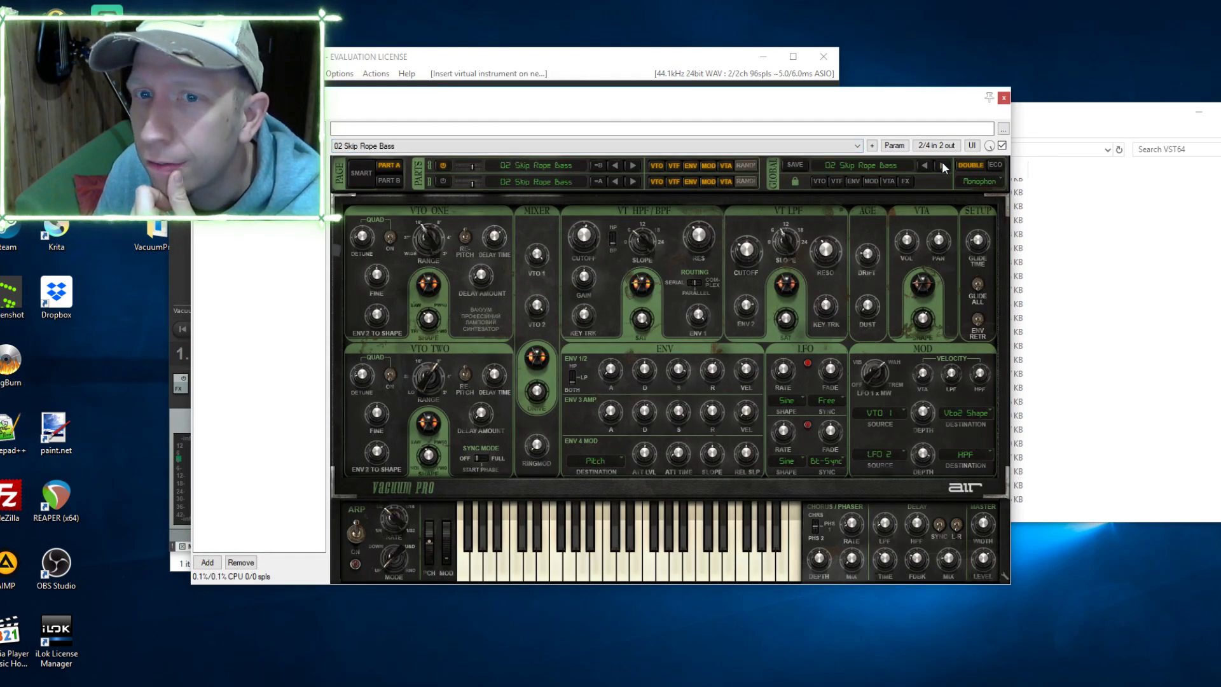
{"action": "left_click", "coordinate": [941, 162]}
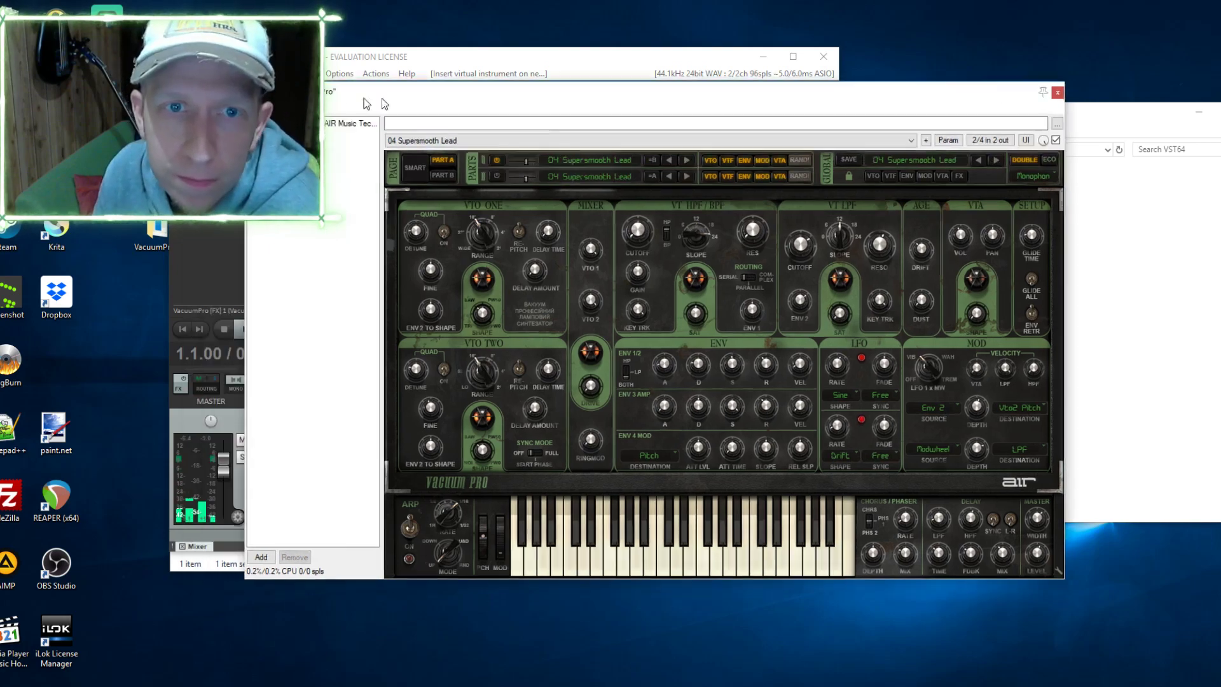
{"action": "left_click_drag", "start_coordinate": [836, 111], "coordinate": [1074, 129]}
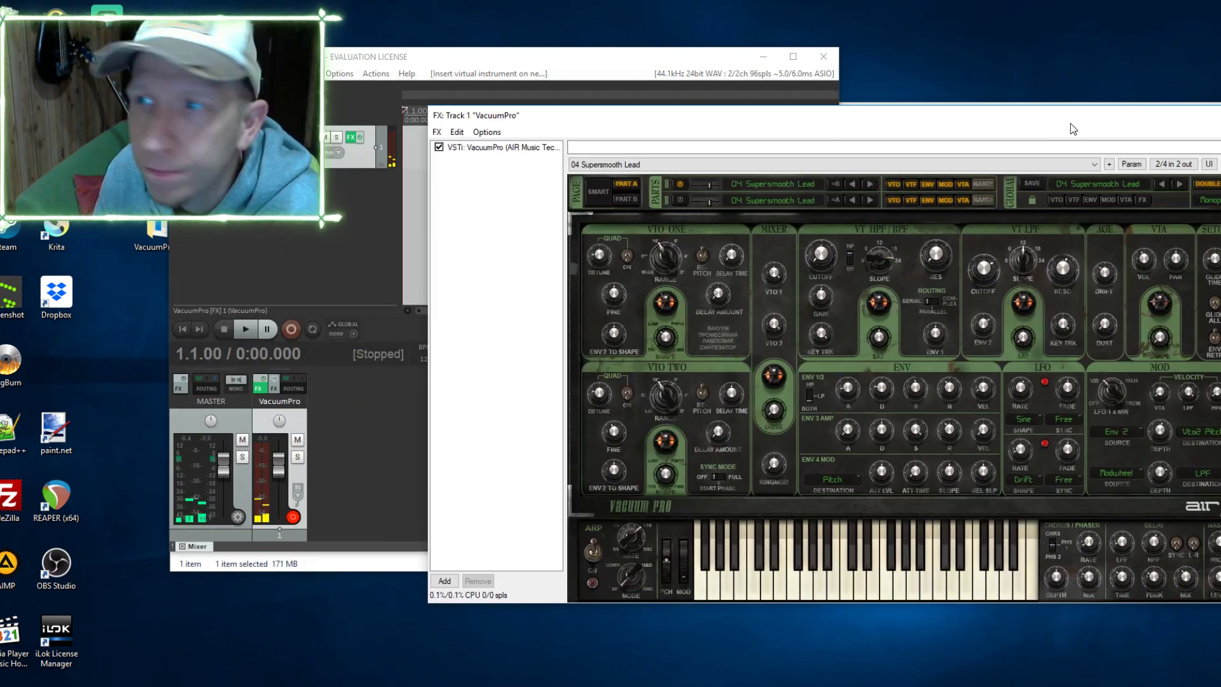
{"action": "left_click", "coordinate": [1089, 108]}
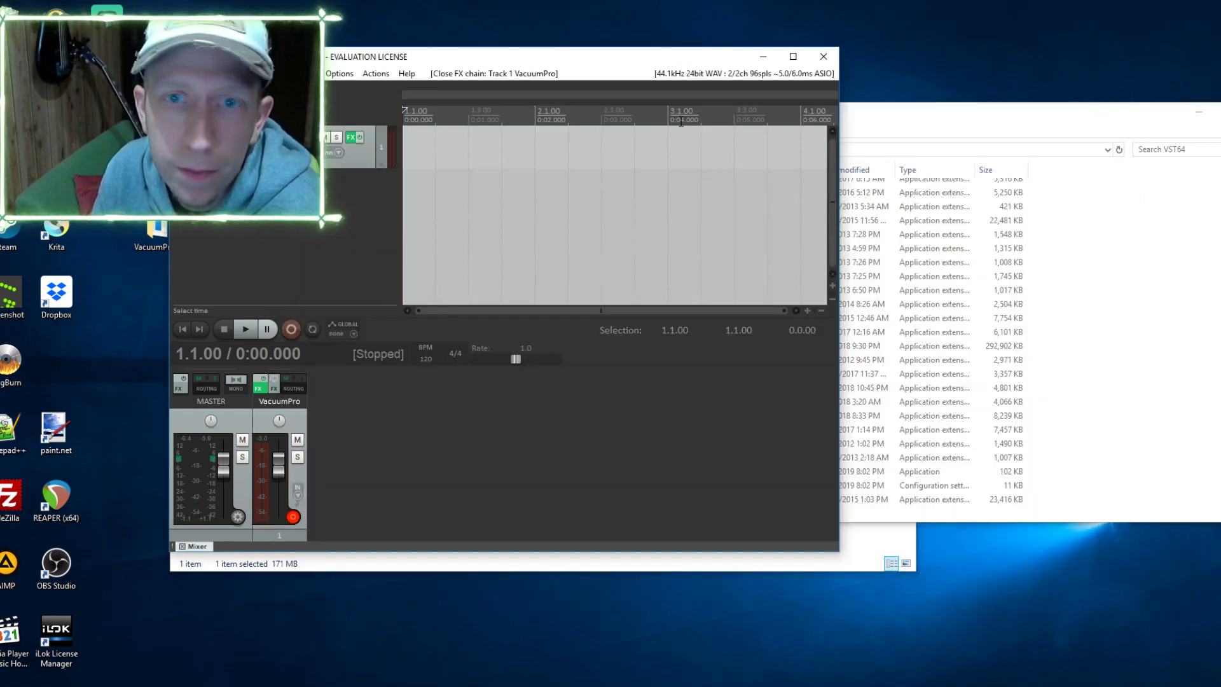